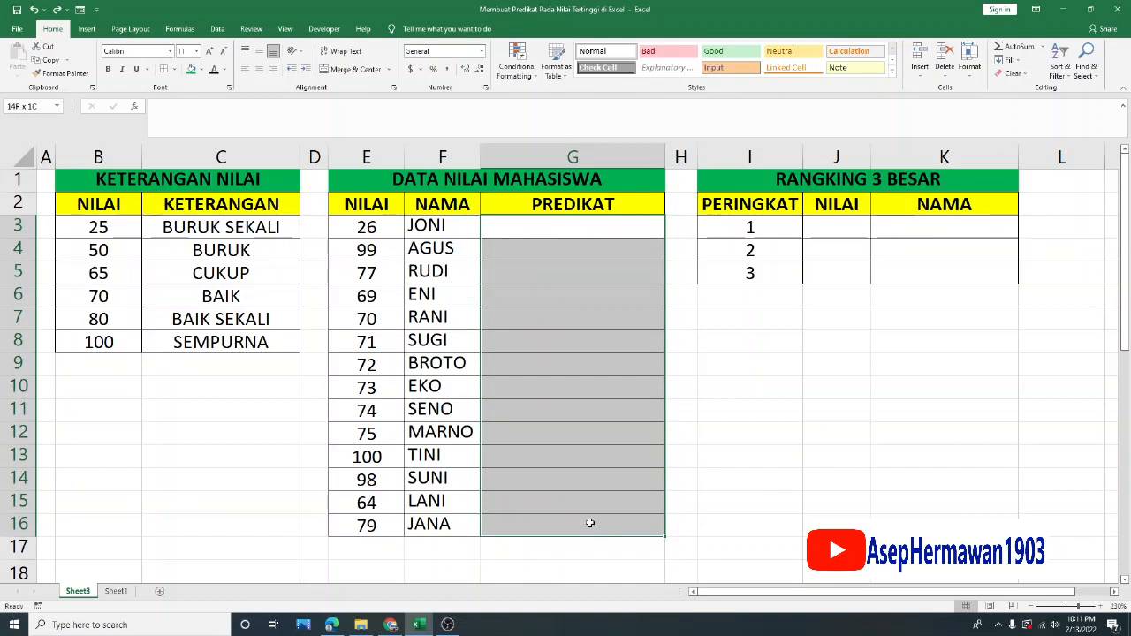
Examine the student scores and names in DATA NILAI MAHASISWA against the score descriptions in KETERANGAN NILAI.
drag(369, 226, 380, 526)
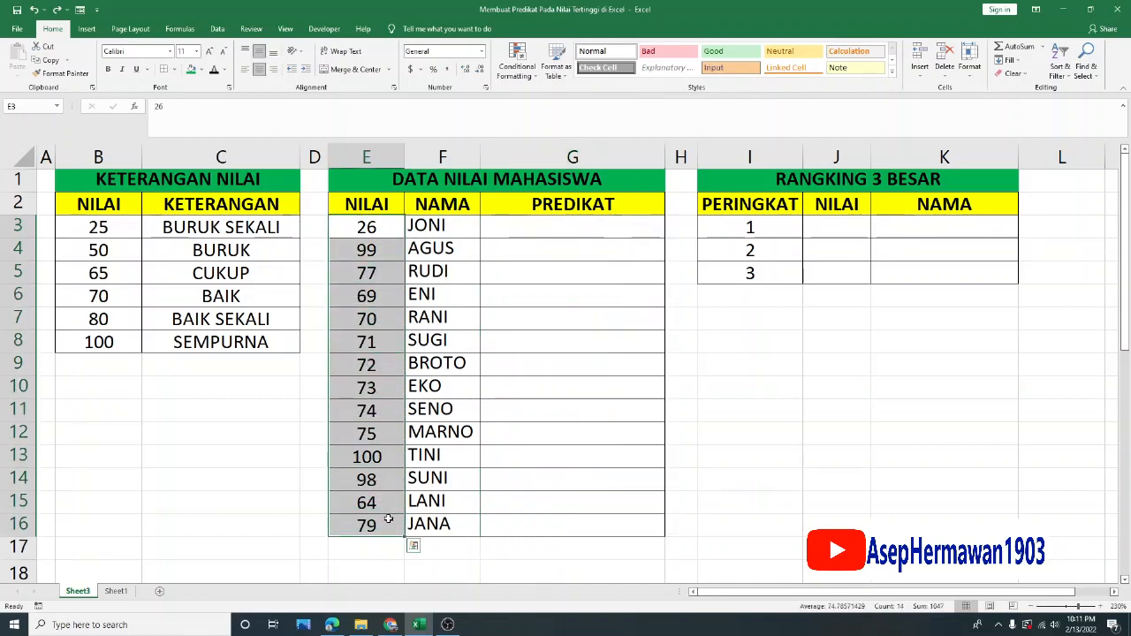
click(539, 230)
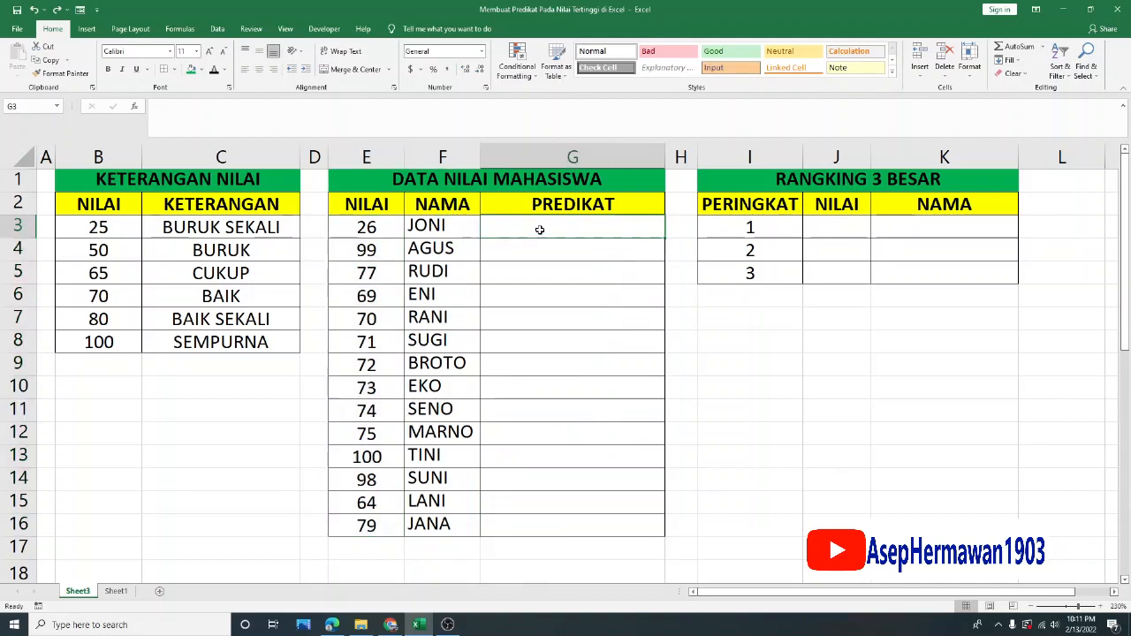
drag(116, 230, 221, 345)
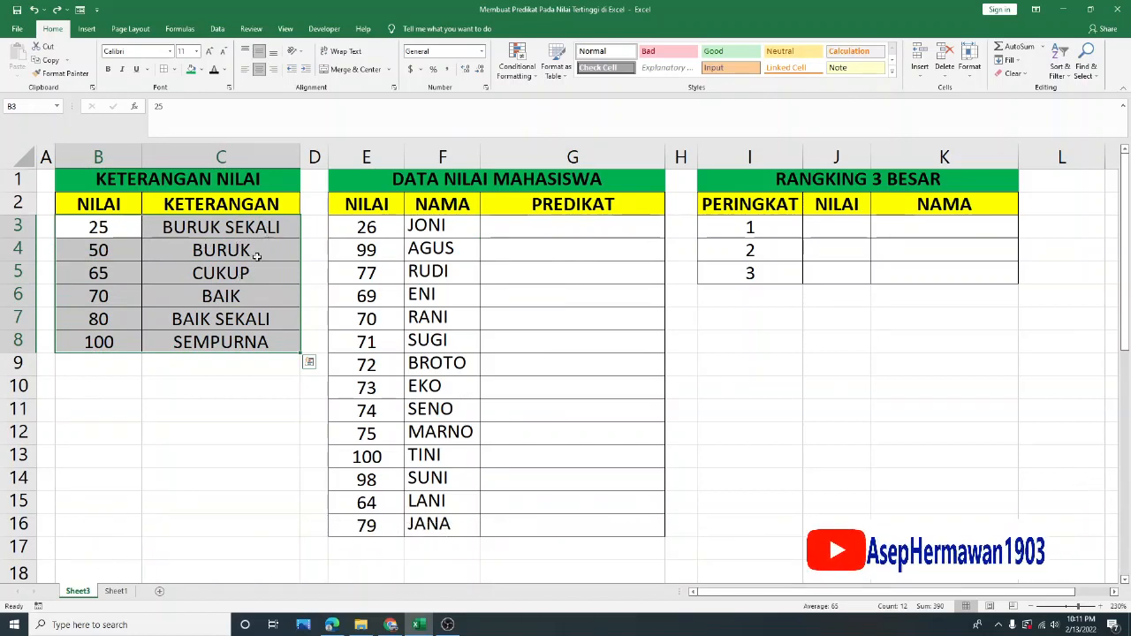
click(119, 350)
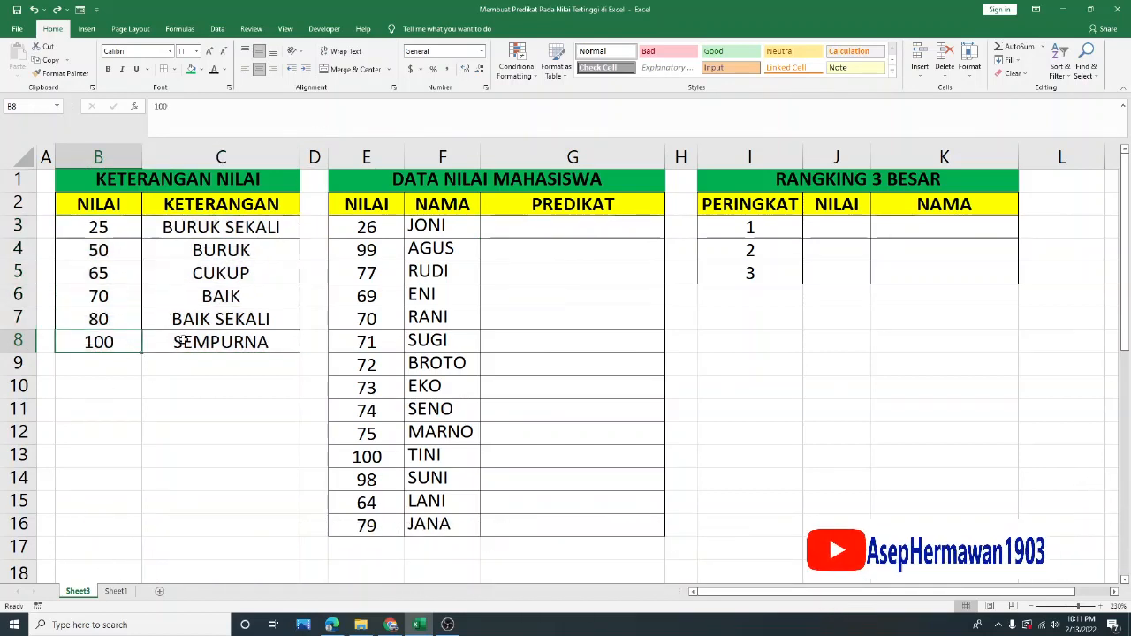
click(216, 342)
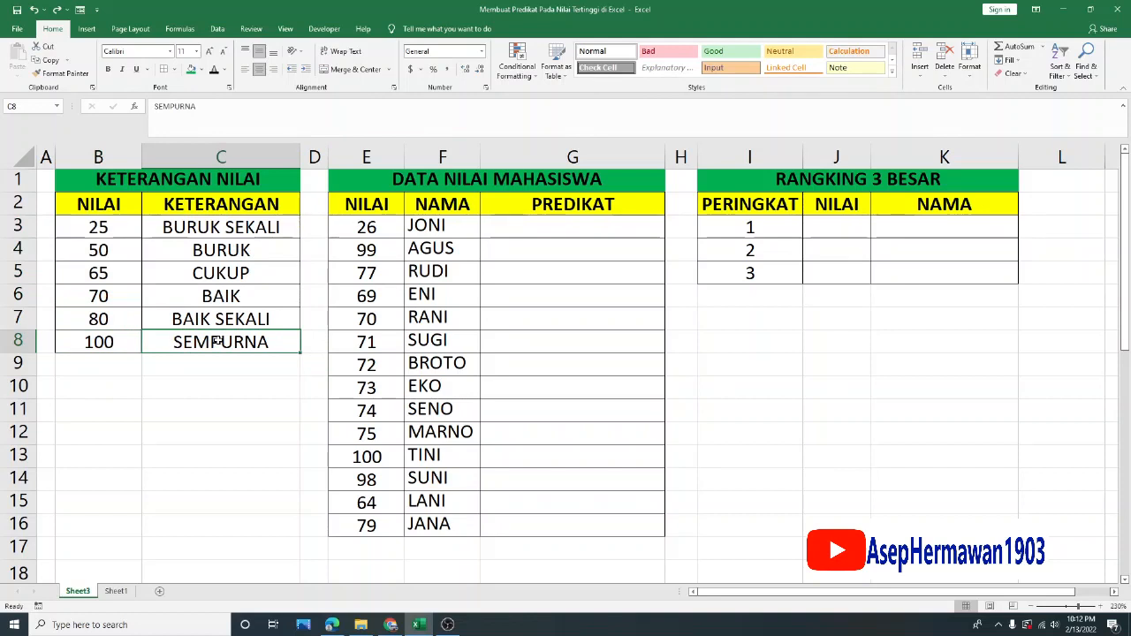
drag(366, 457, 426, 459)
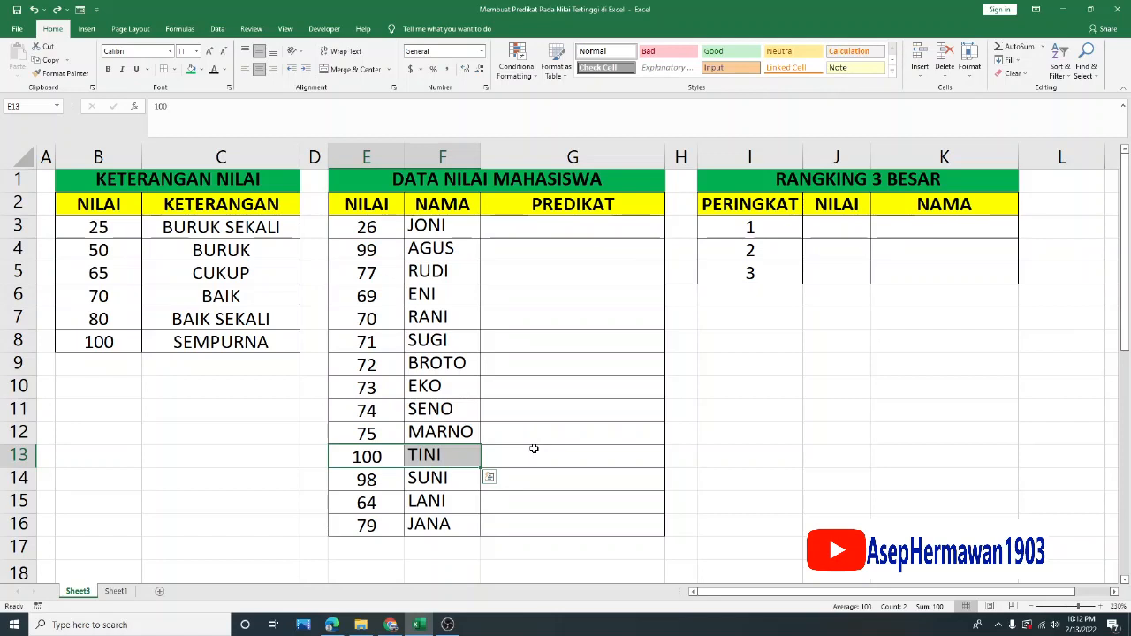
click(534, 448)
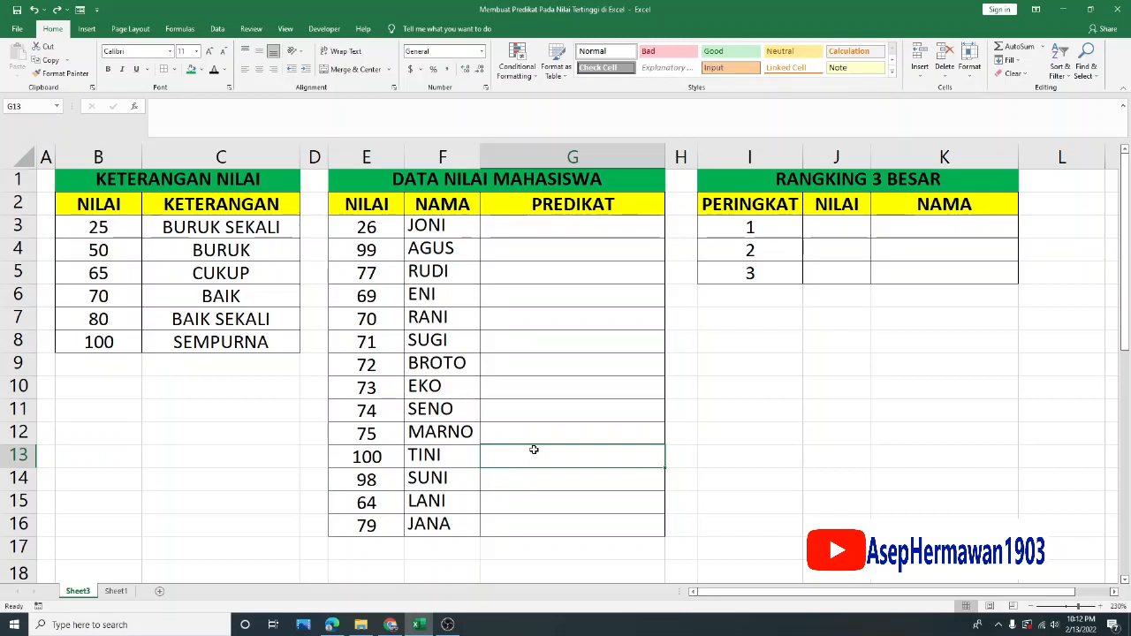
drag(454, 224, 458, 515)
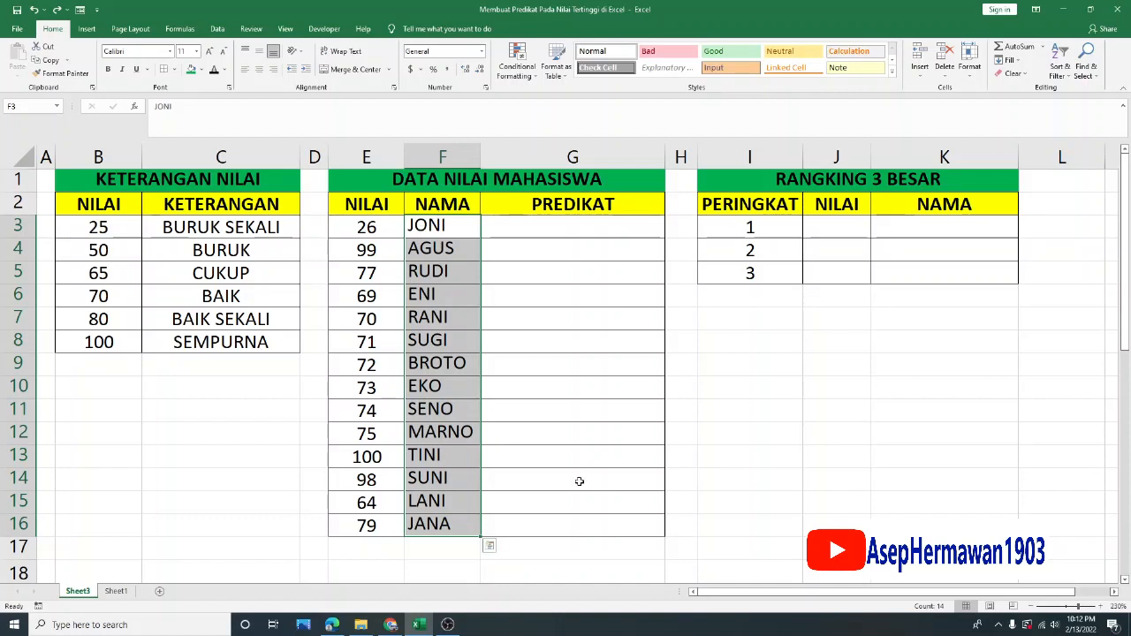
drag(99, 348, 232, 346)
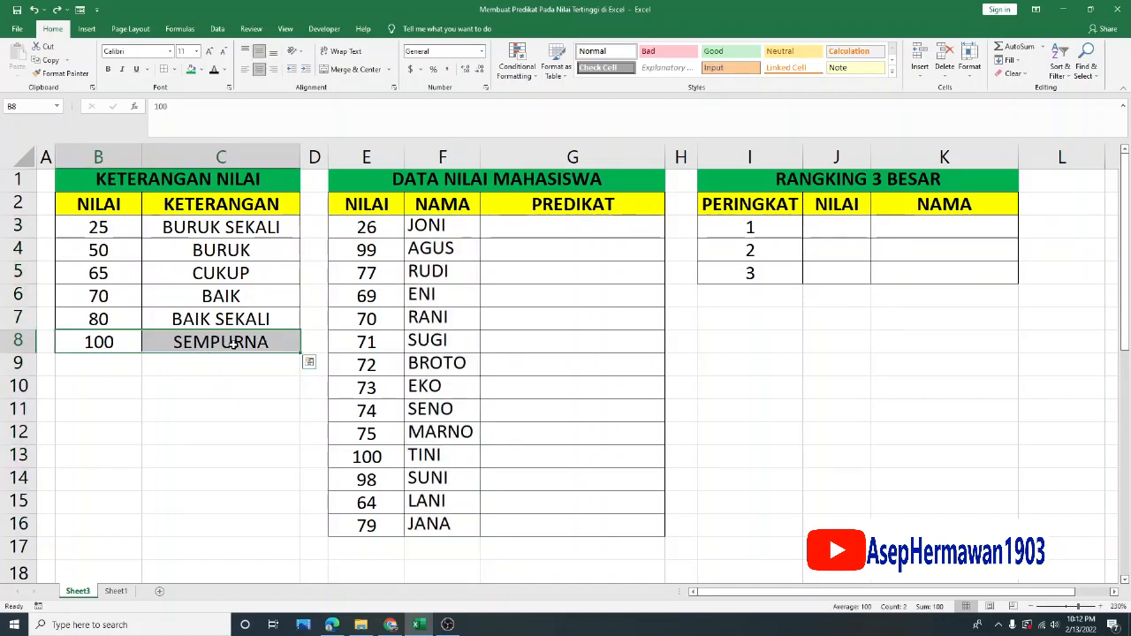
Enter SEMPURNA followed by the student's name as a sample predicate in G13, and clear the cell again.
click(448, 454)
click(524, 457)
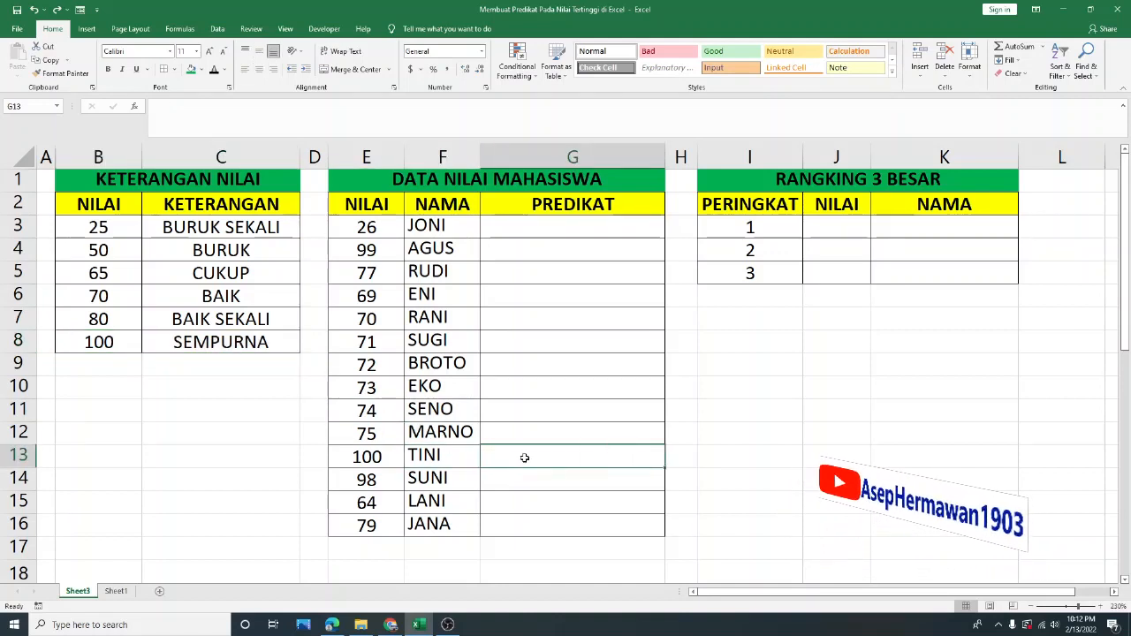
text(SEMPURNA)
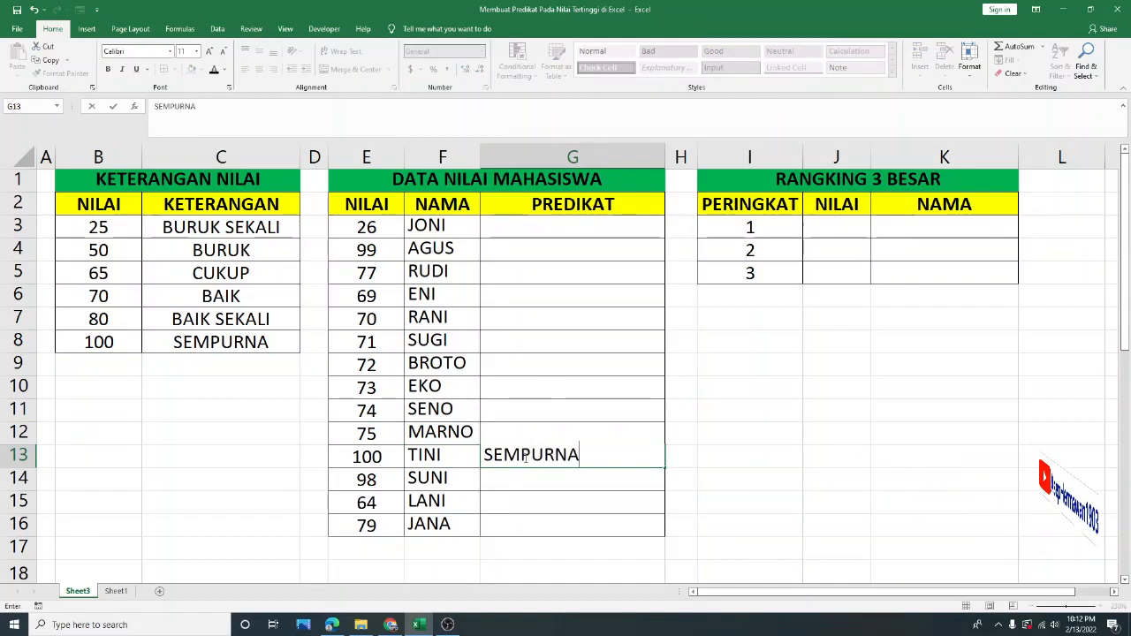
text( TINI)
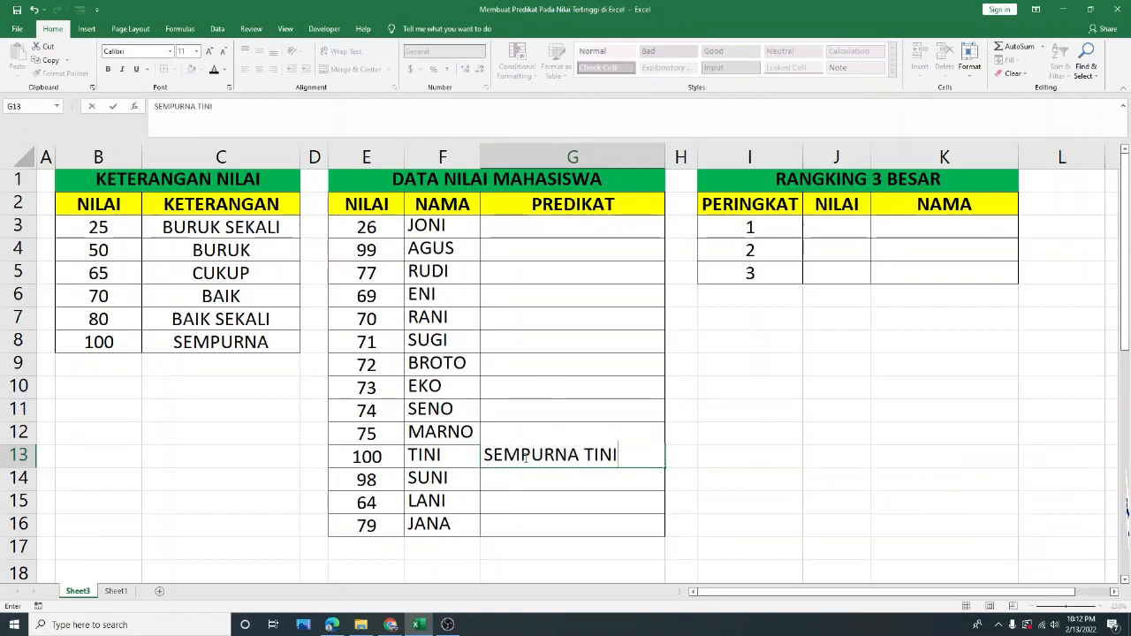
click(741, 413)
click(560, 456)
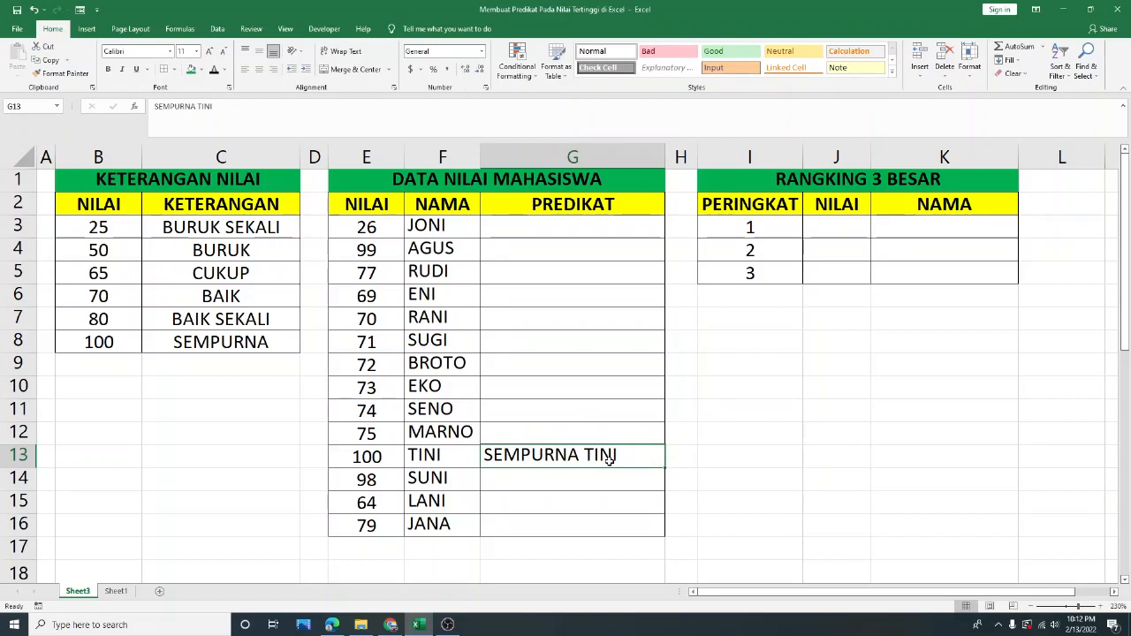
key(Delete)
click(744, 389)
Examine the PREDIKAT column and the NILAI and NAMA cells of the RANGKING 3 BESAR table against the student data.
drag(595, 227, 593, 524)
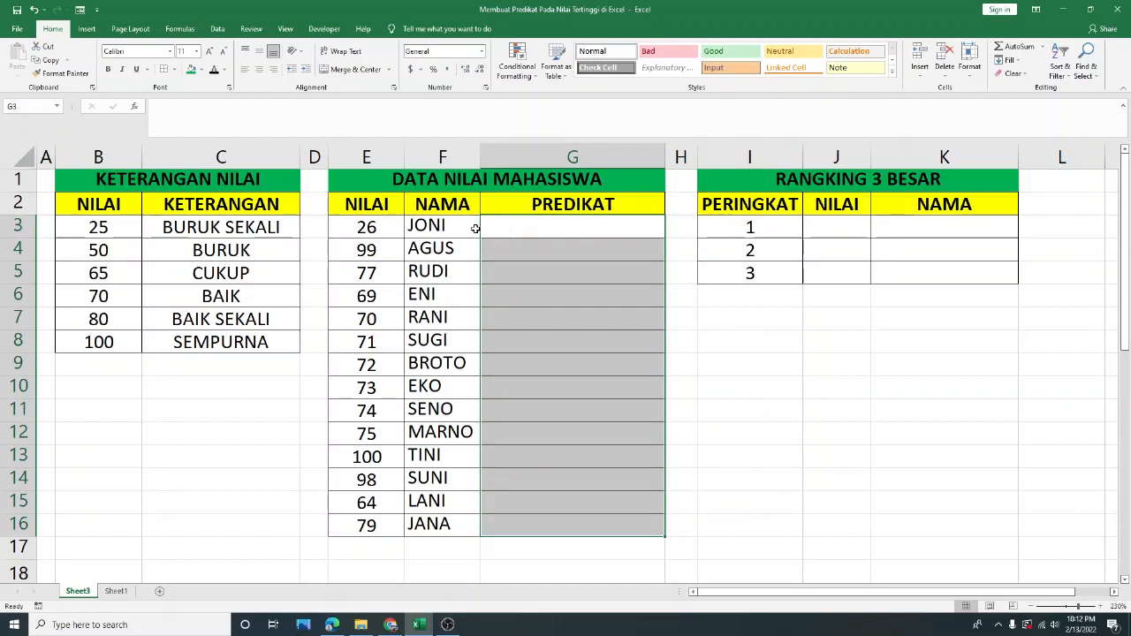
click(513, 223)
click(839, 230)
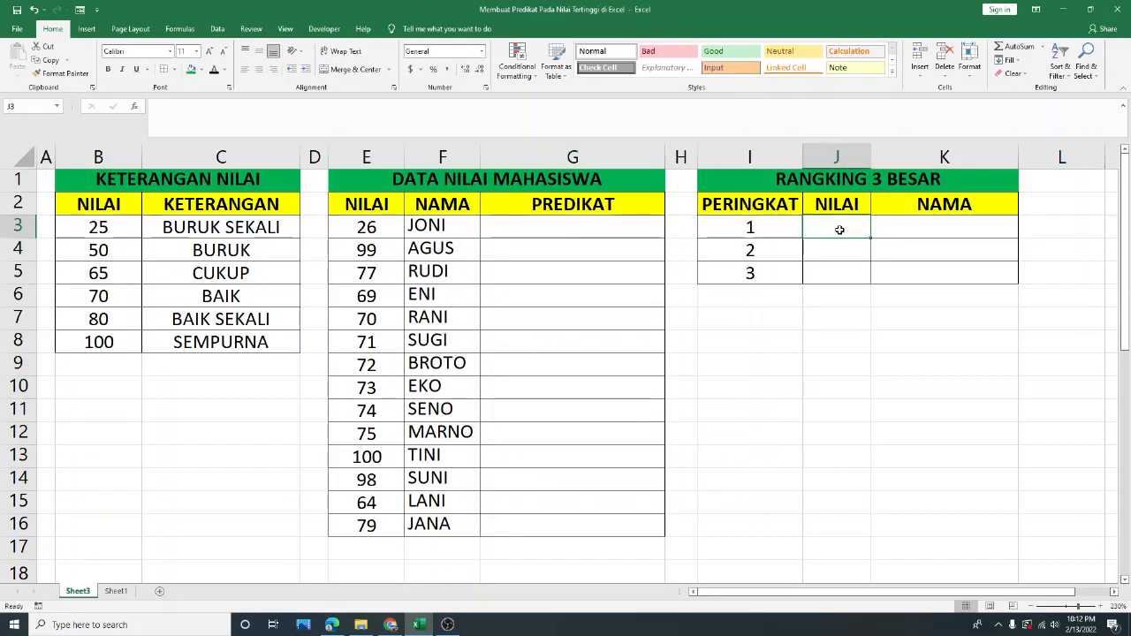
click(864, 181)
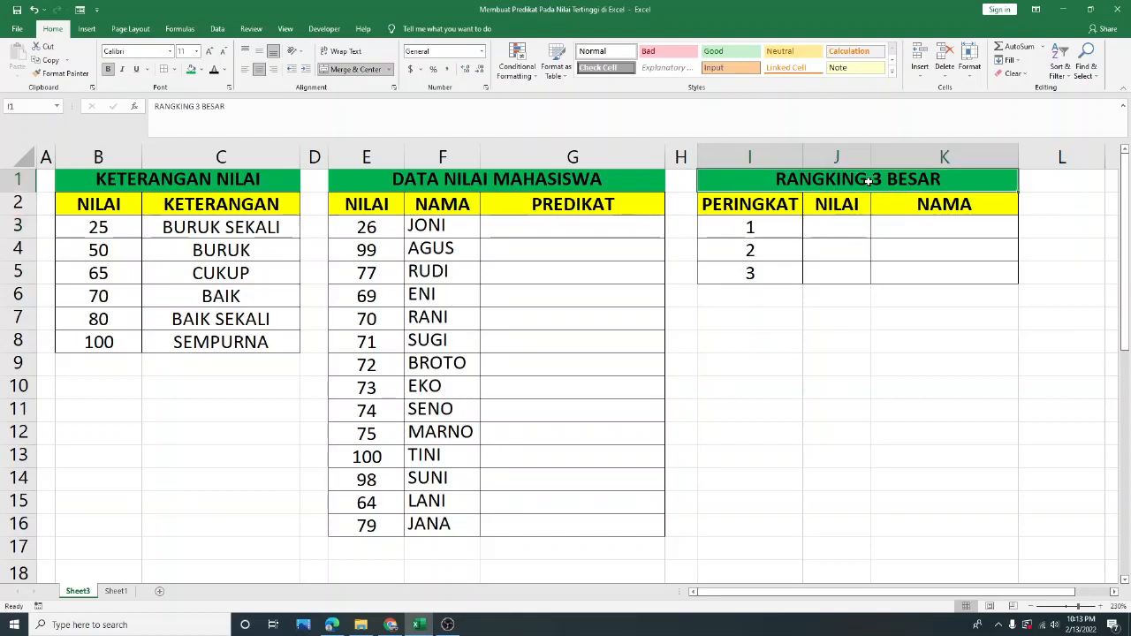
drag(389, 229, 440, 518)
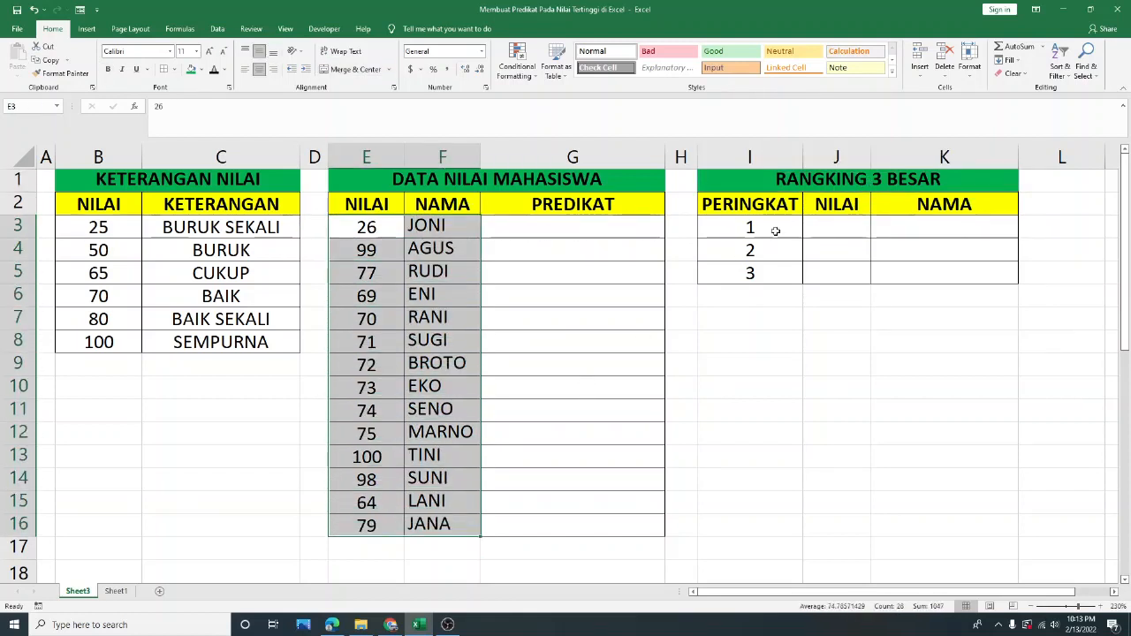
click(775, 231)
click(779, 253)
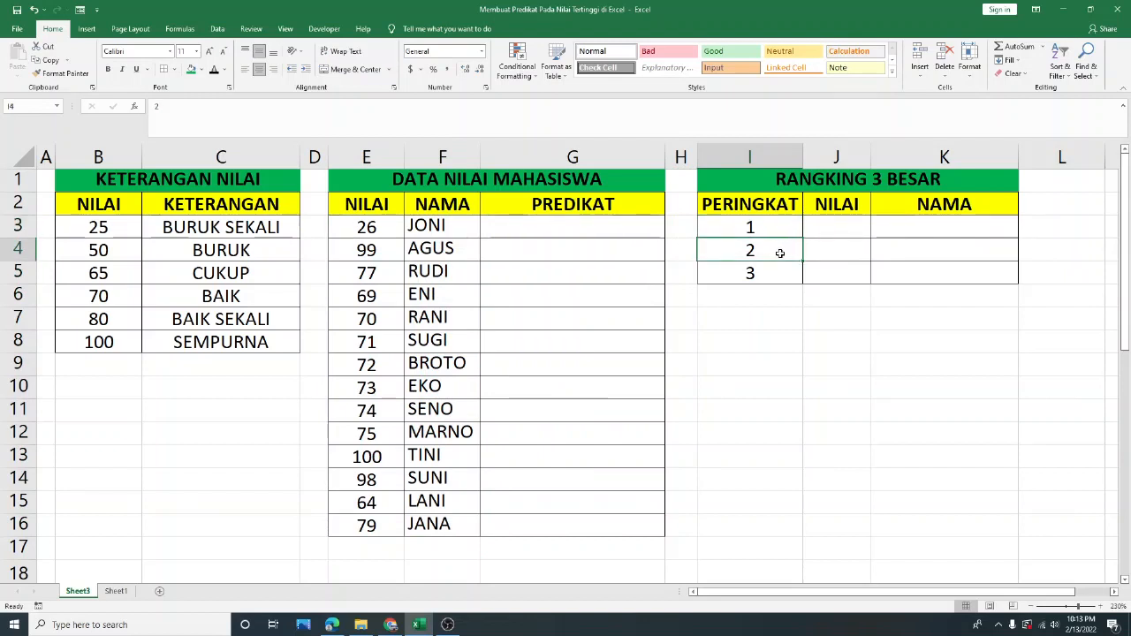
click(774, 269)
click(838, 219)
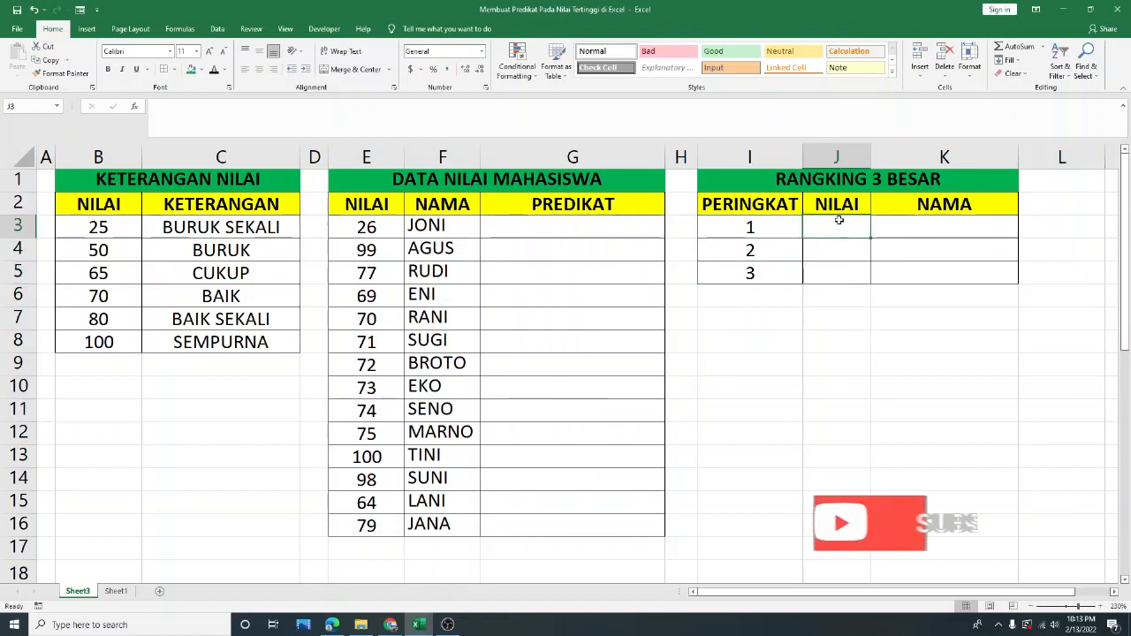
click(915, 221)
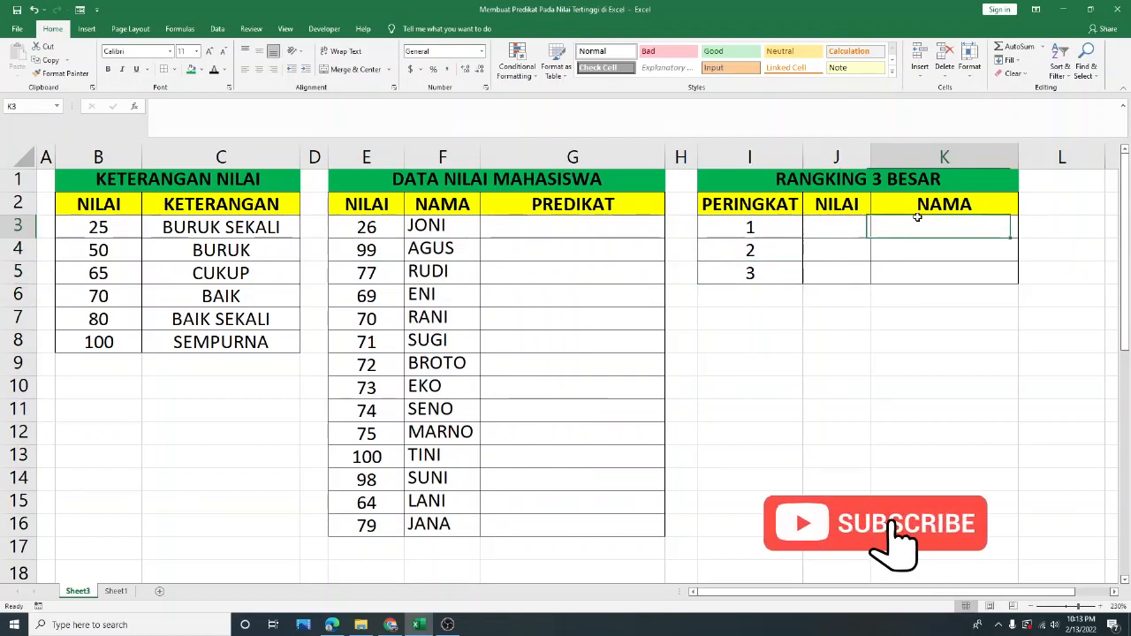
click(838, 231)
click(920, 228)
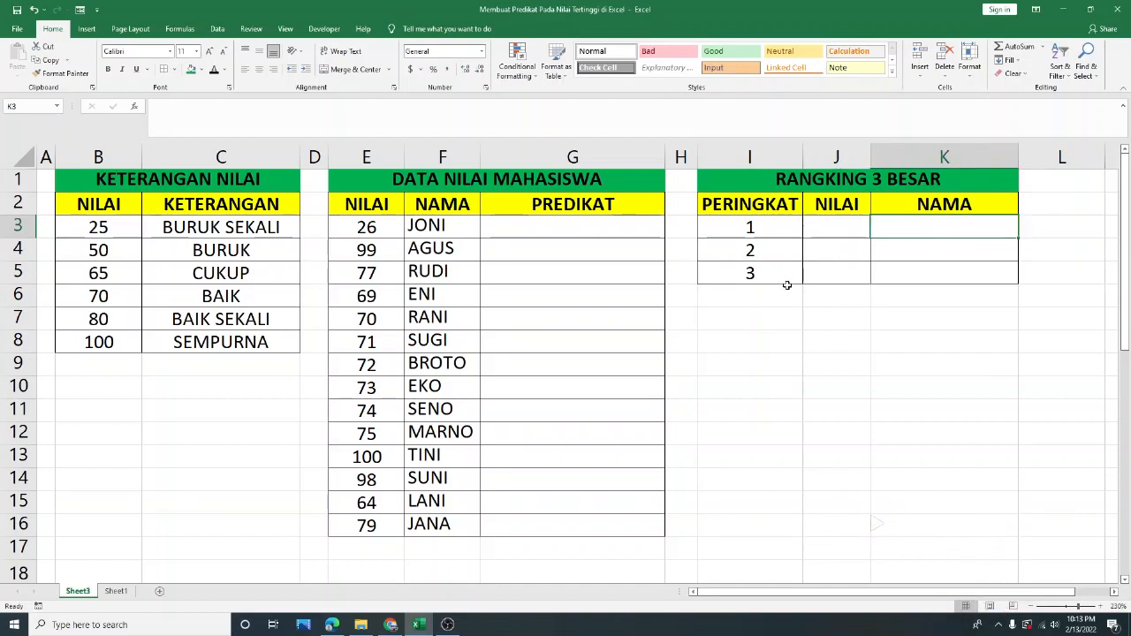
drag(826, 227, 925, 279)
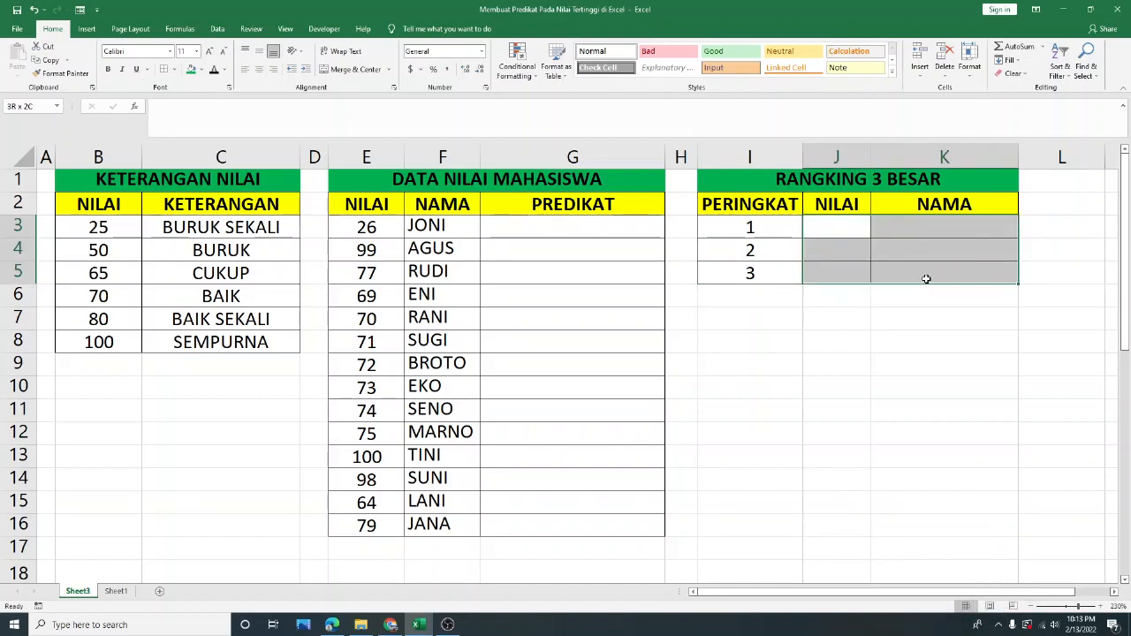
click(560, 326)
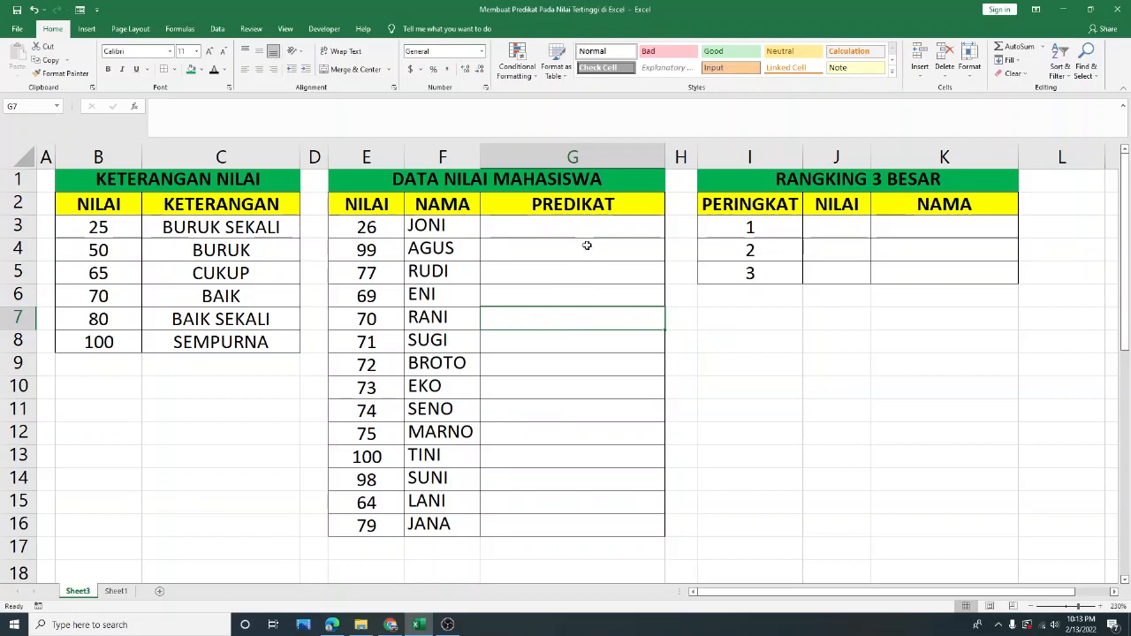
drag(372, 207, 583, 519)
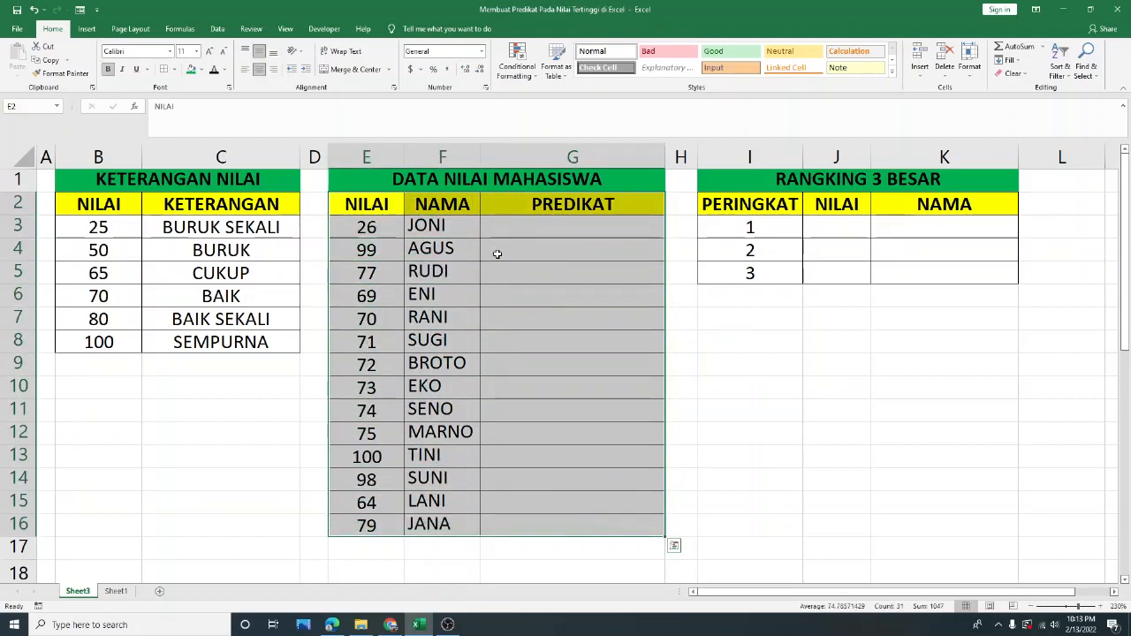
click(548, 222)
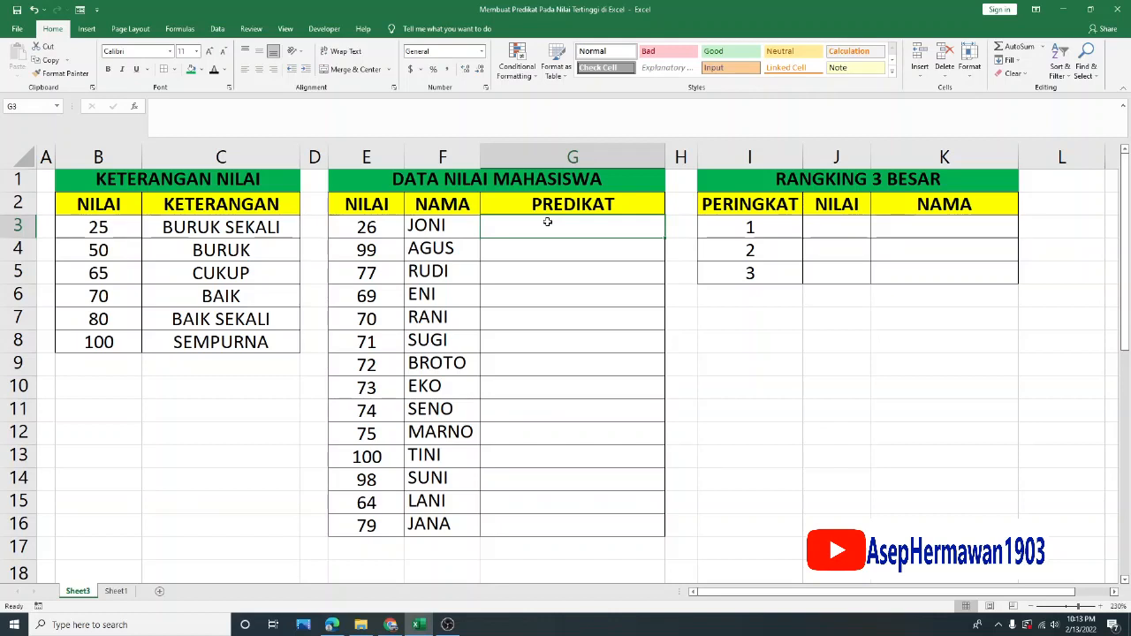
click(737, 309)
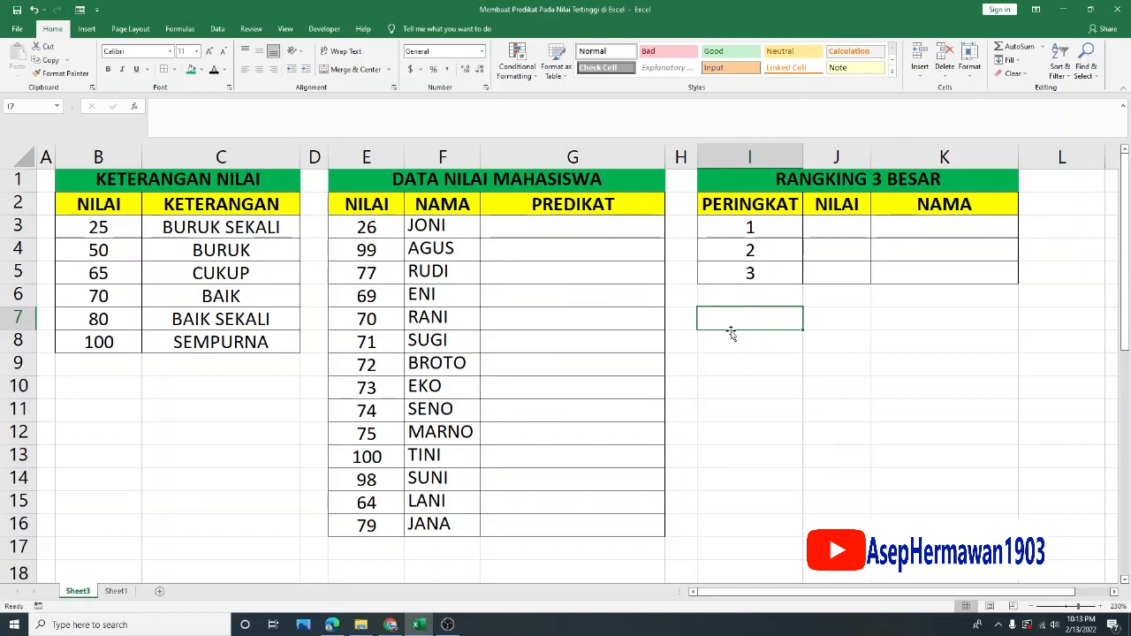
click(731, 355)
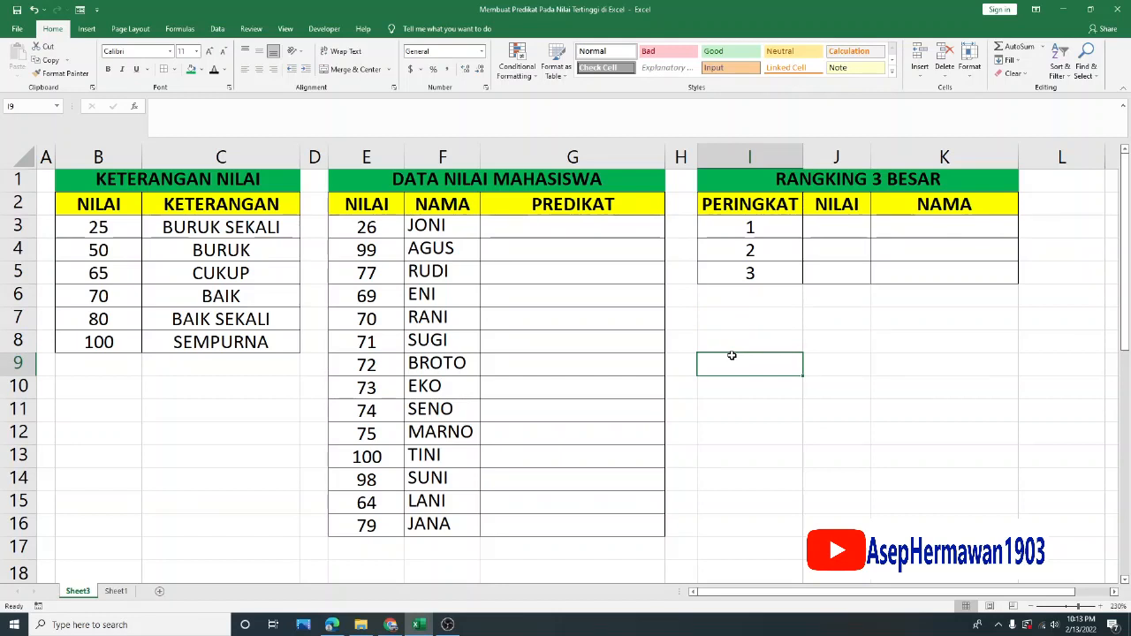
click(754, 308)
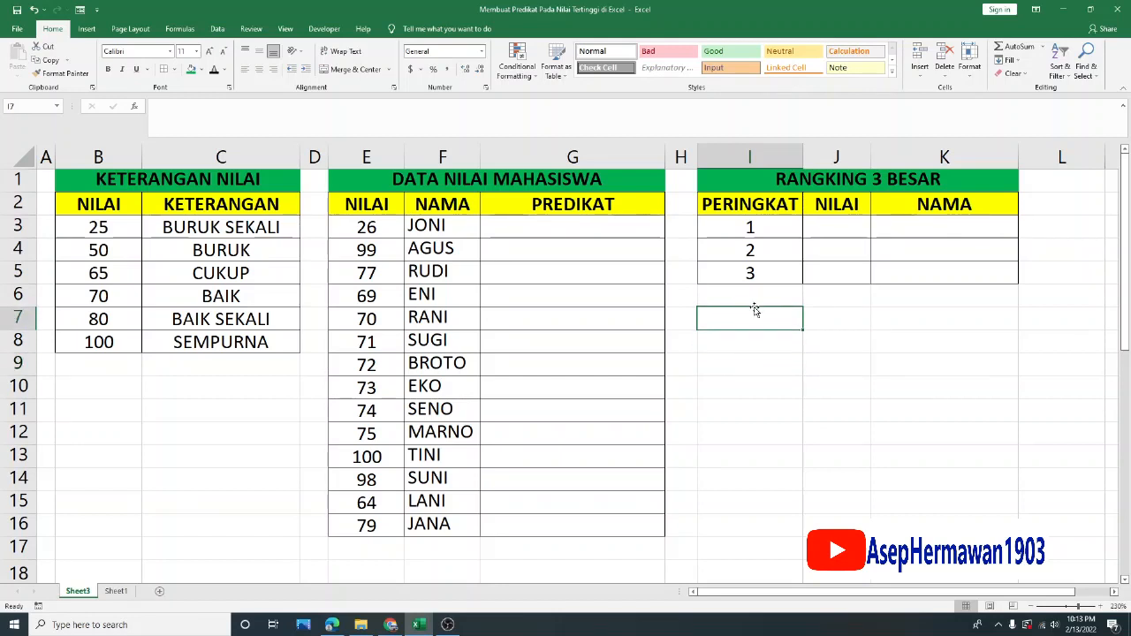
Enter =VLOOKUP(E3,$B$3:$C$8,2,1) in G3 to look up the first student's score description.
drag(599, 227, 609, 521)
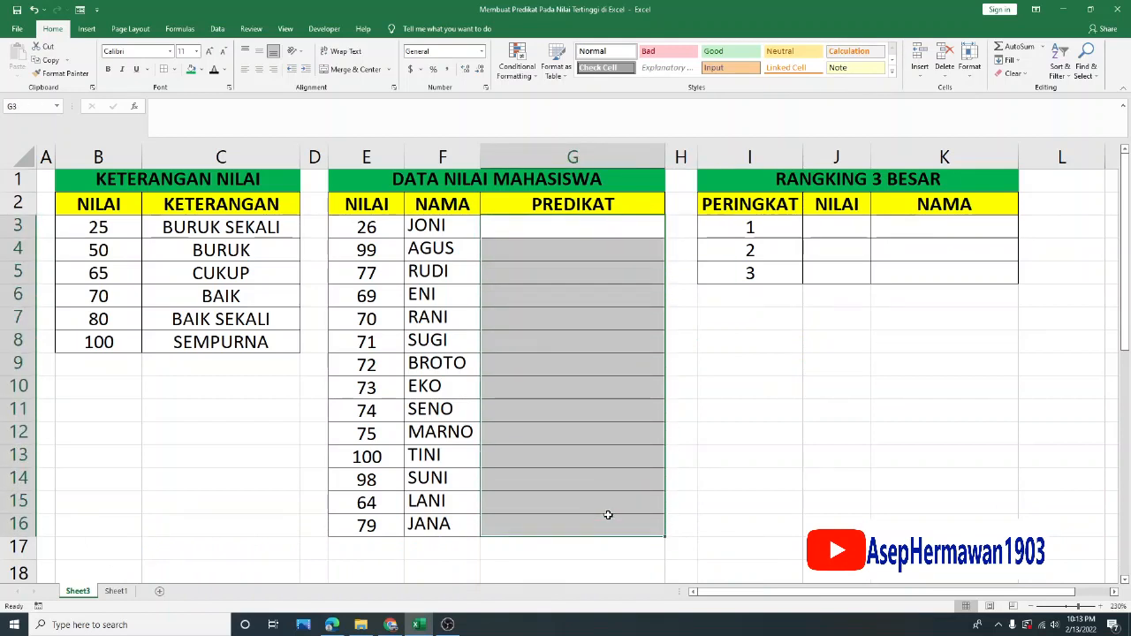
click(588, 237)
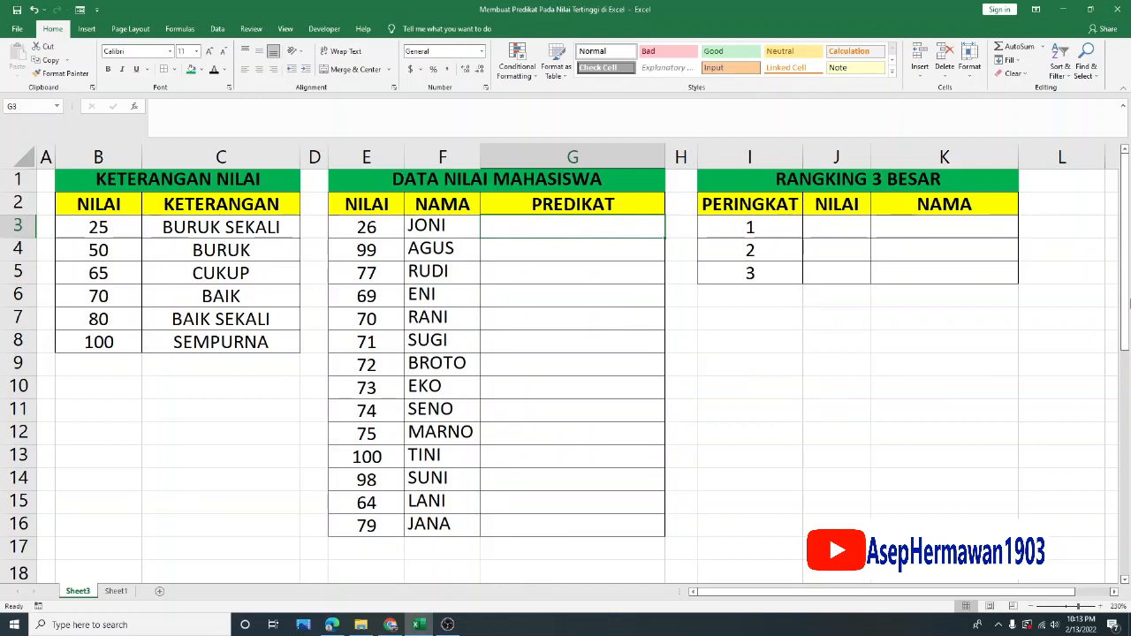
text(=VLOOKUP()
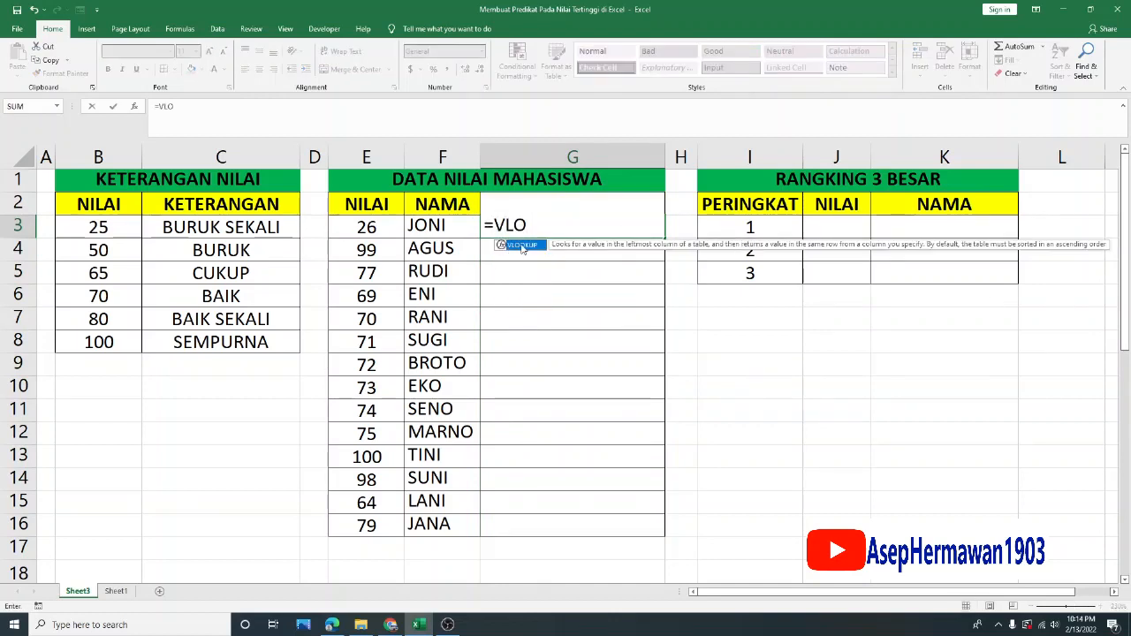
double_click(522, 246)
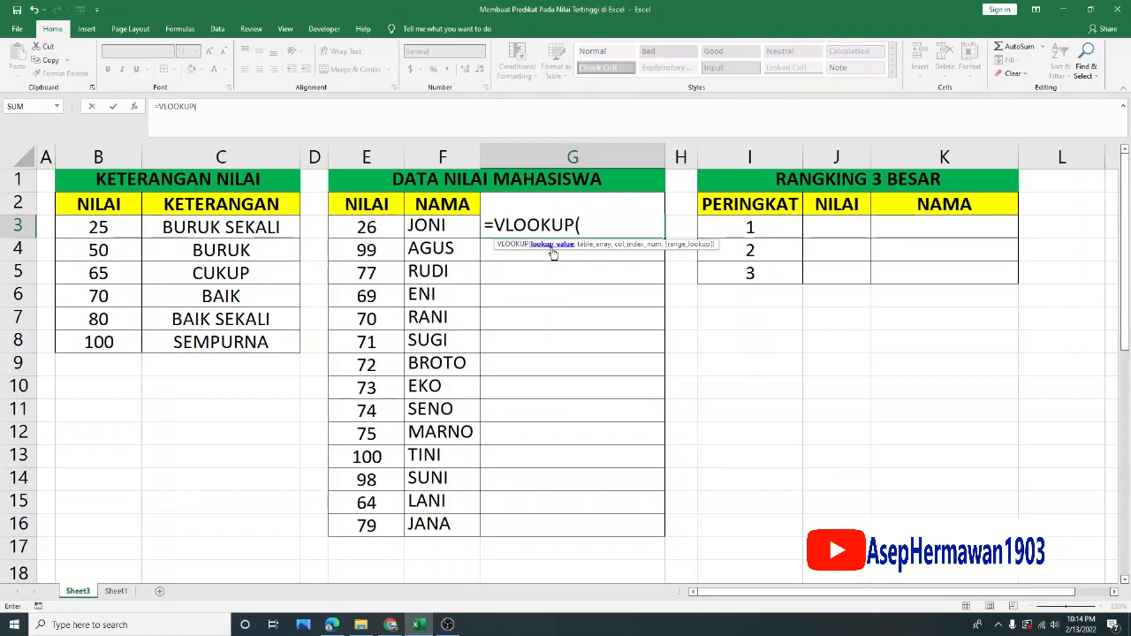
click(375, 221)
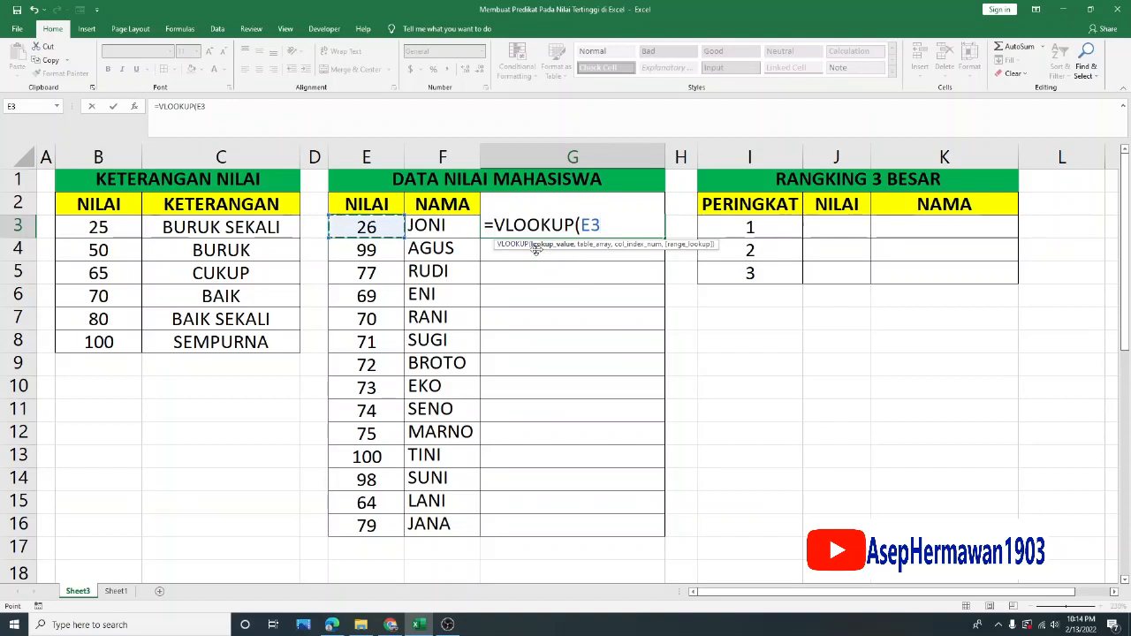
text(,)
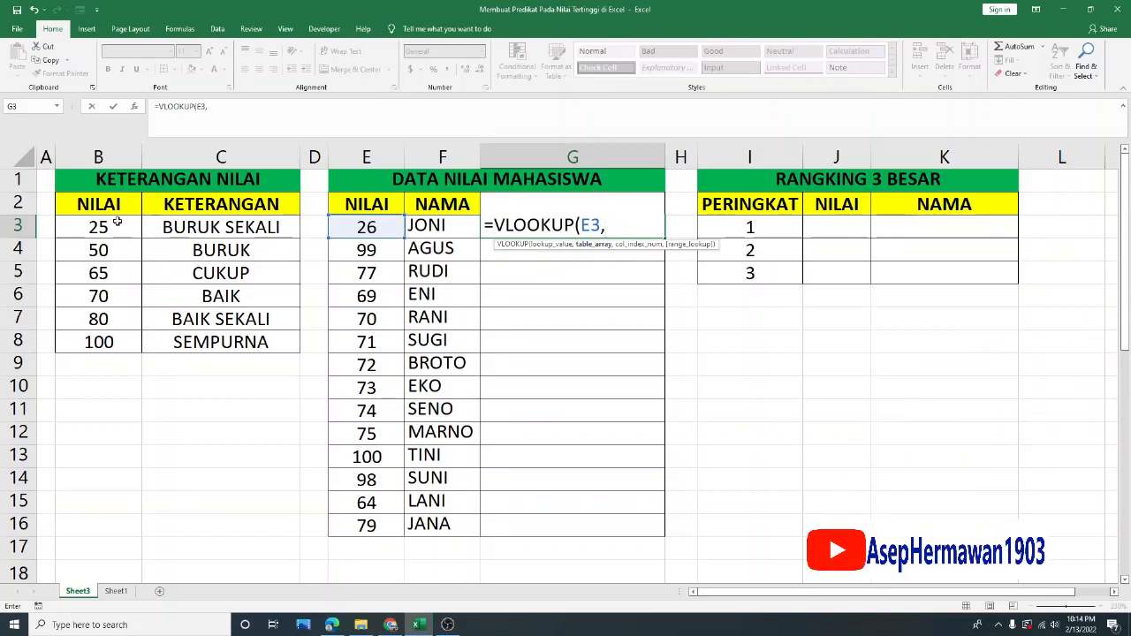
drag(92, 227, 223, 298)
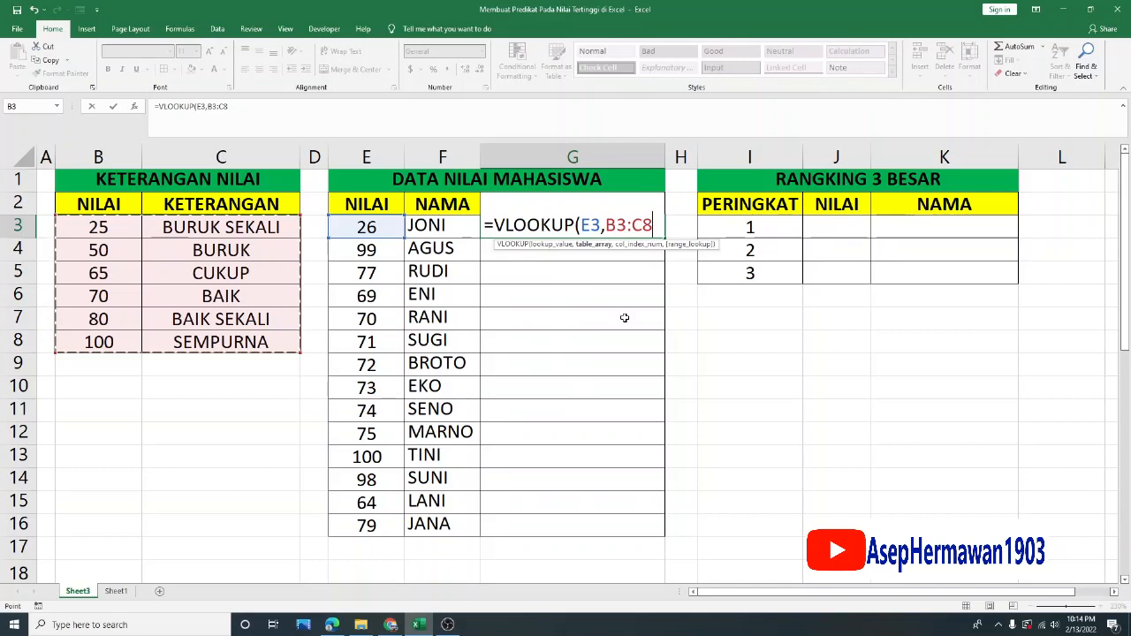
key(F4)
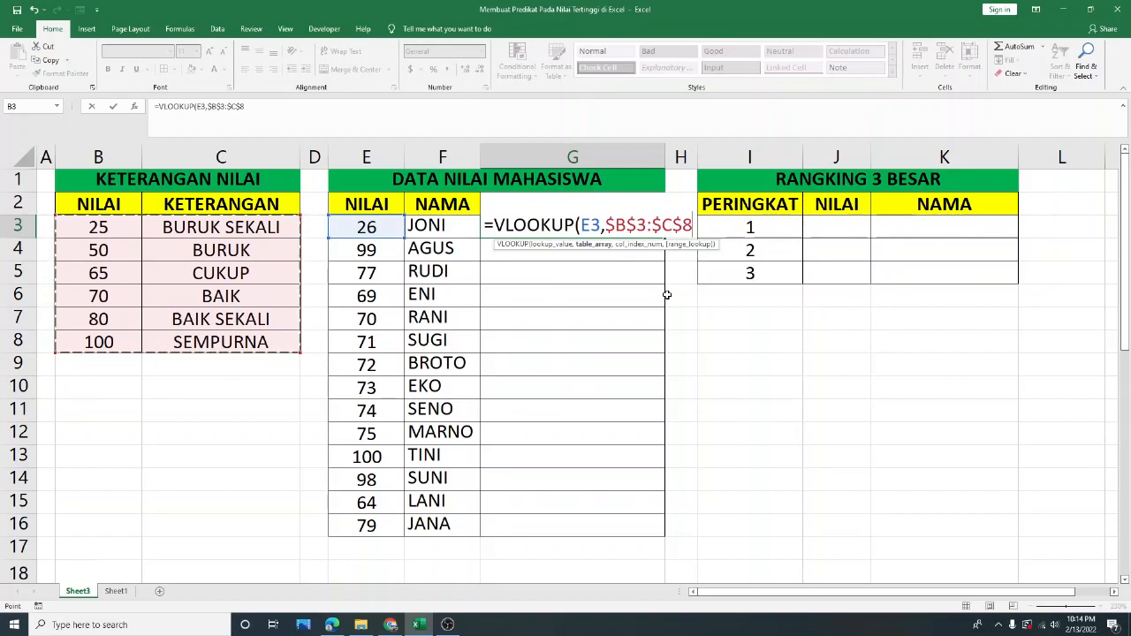
text(,2)
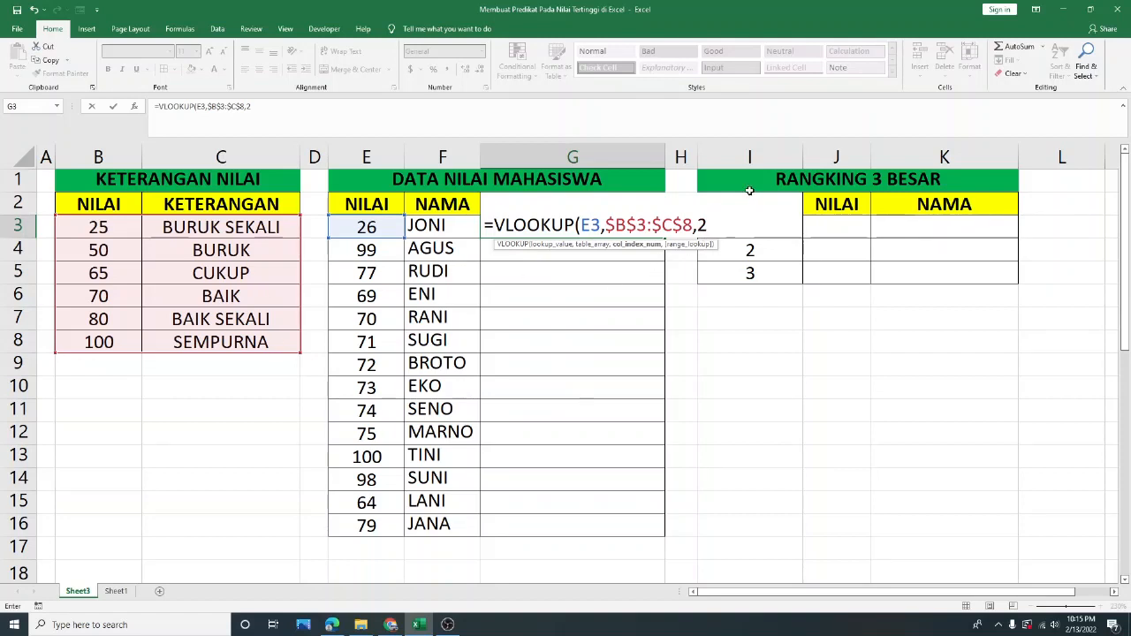
text(,)
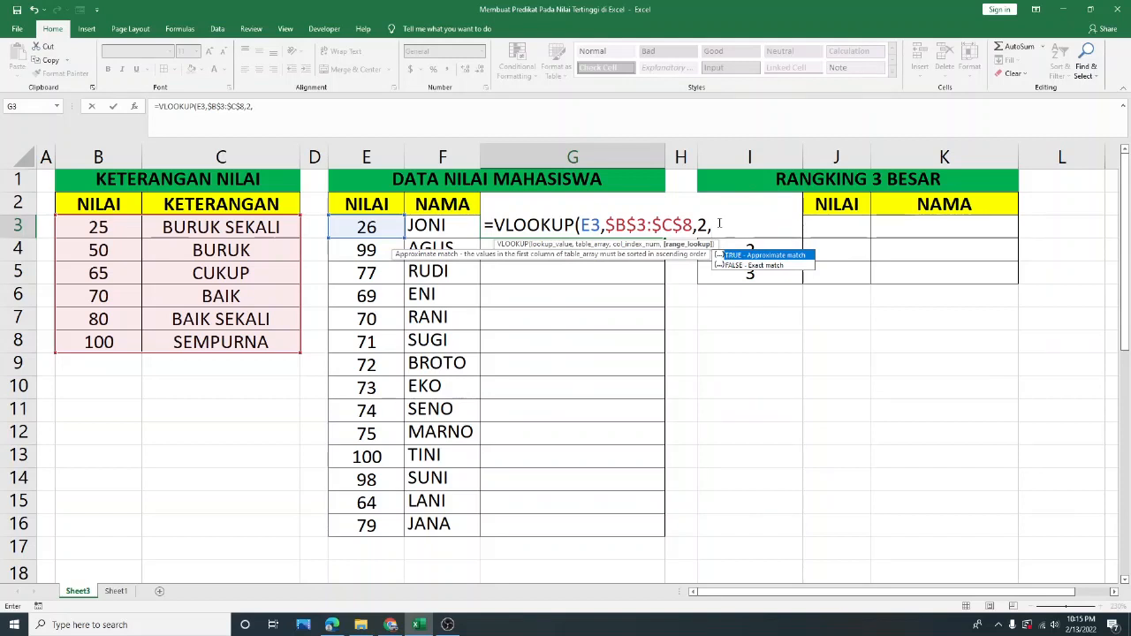
text(1))
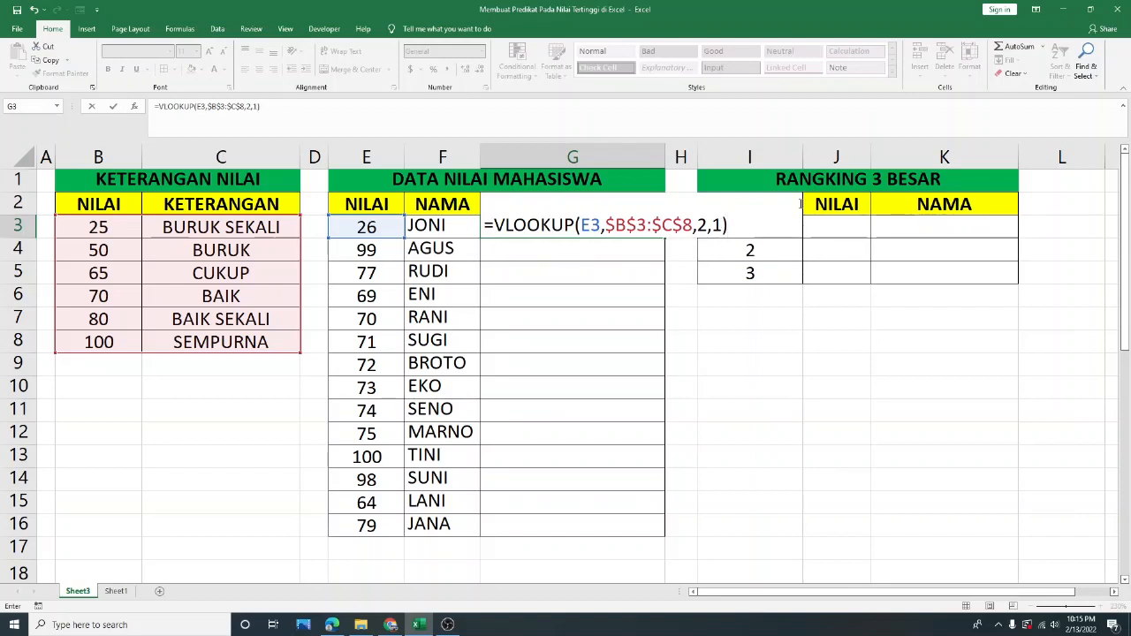
Append a space and the student's name from F3 to the G3 lookup, giving =VLOOKUP(E3,$B$3:$C$8,2,1)&" "&F3.
text(,)
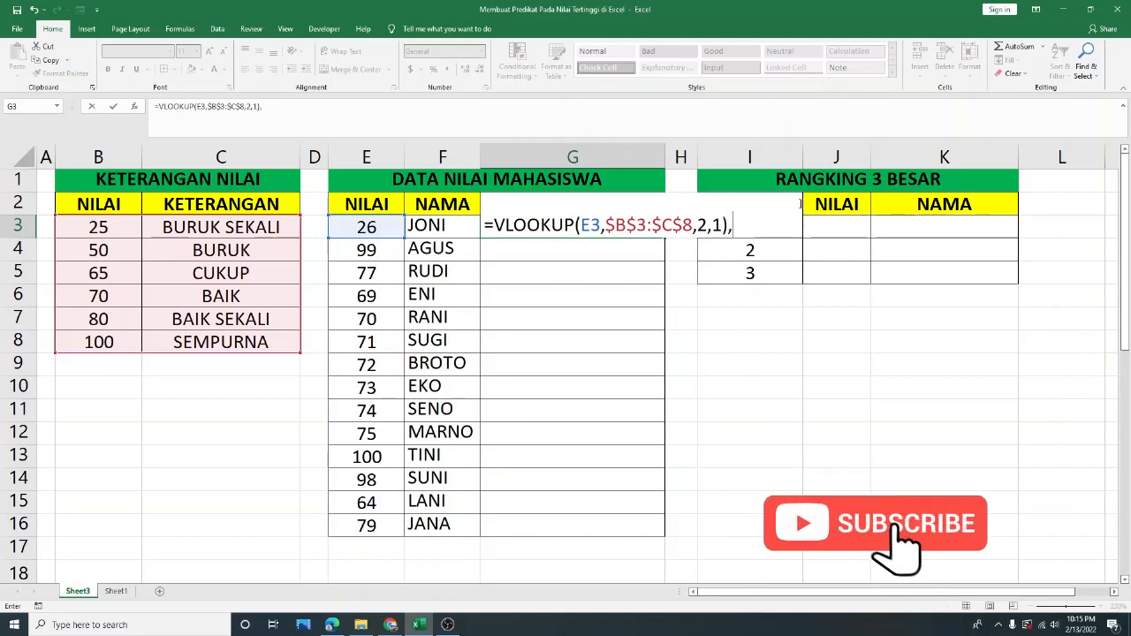
text(&)
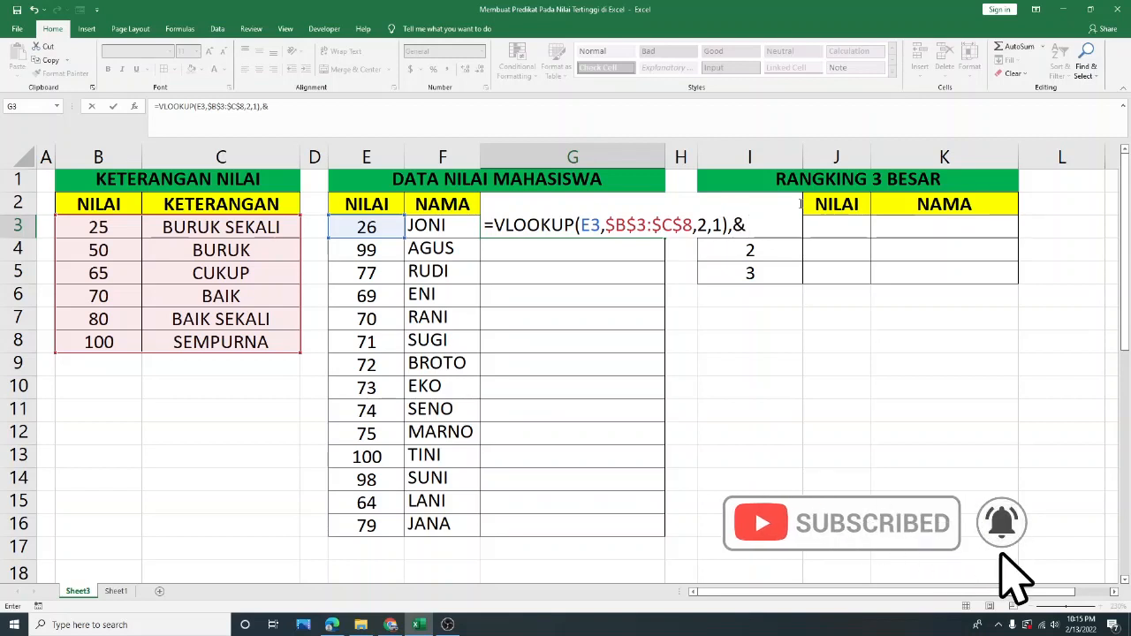
text("")
key(BackSpace)
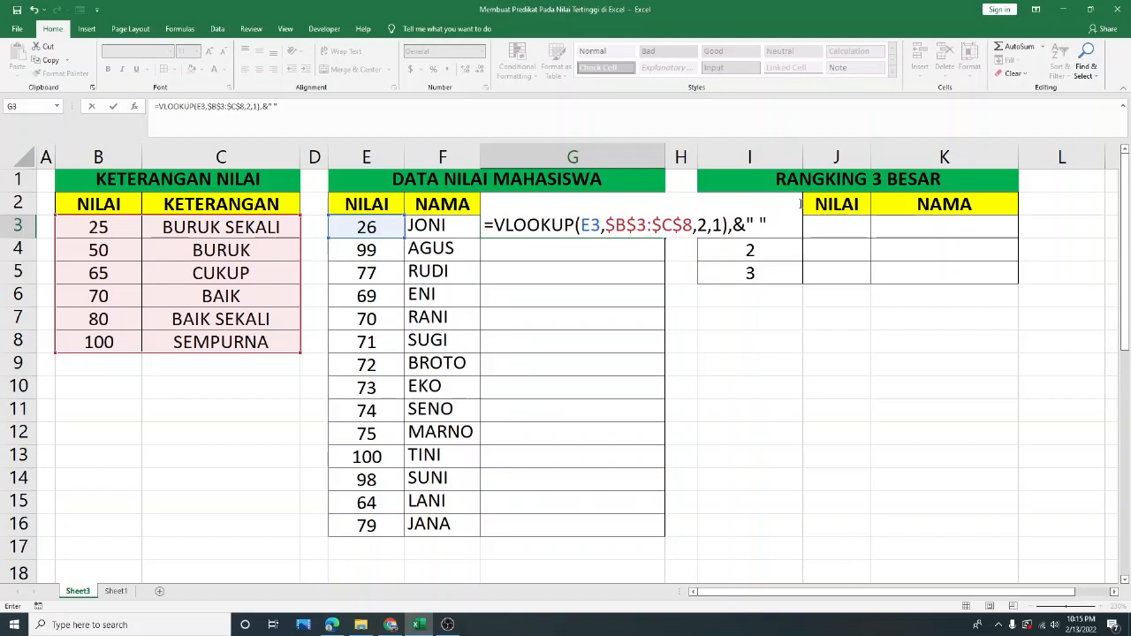
text("&,)
click(435, 227)
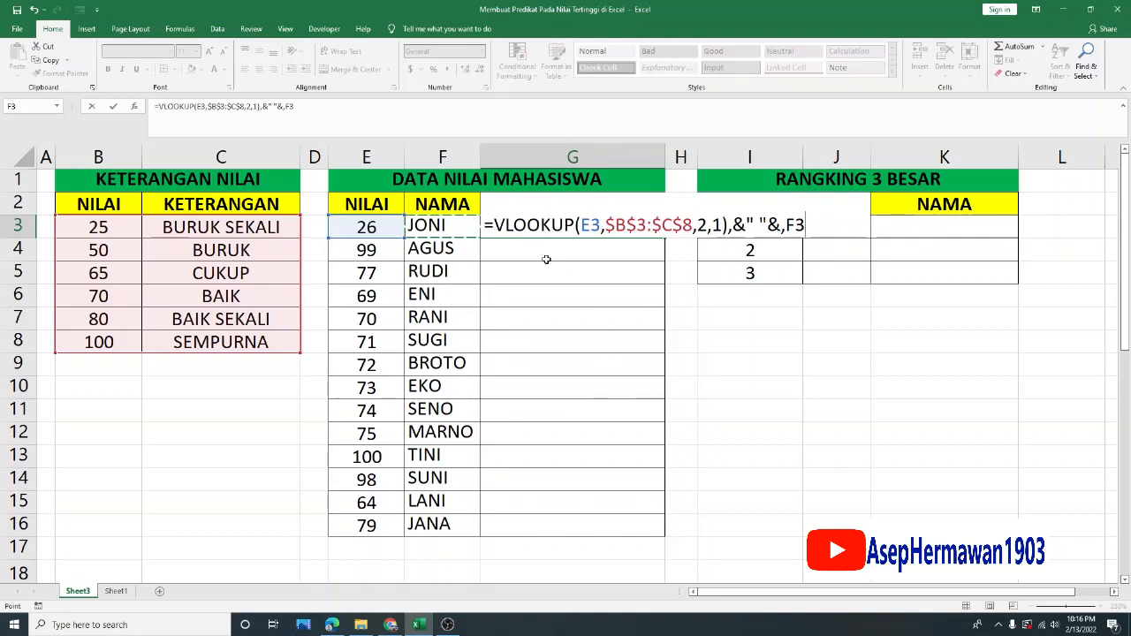
key(Return)
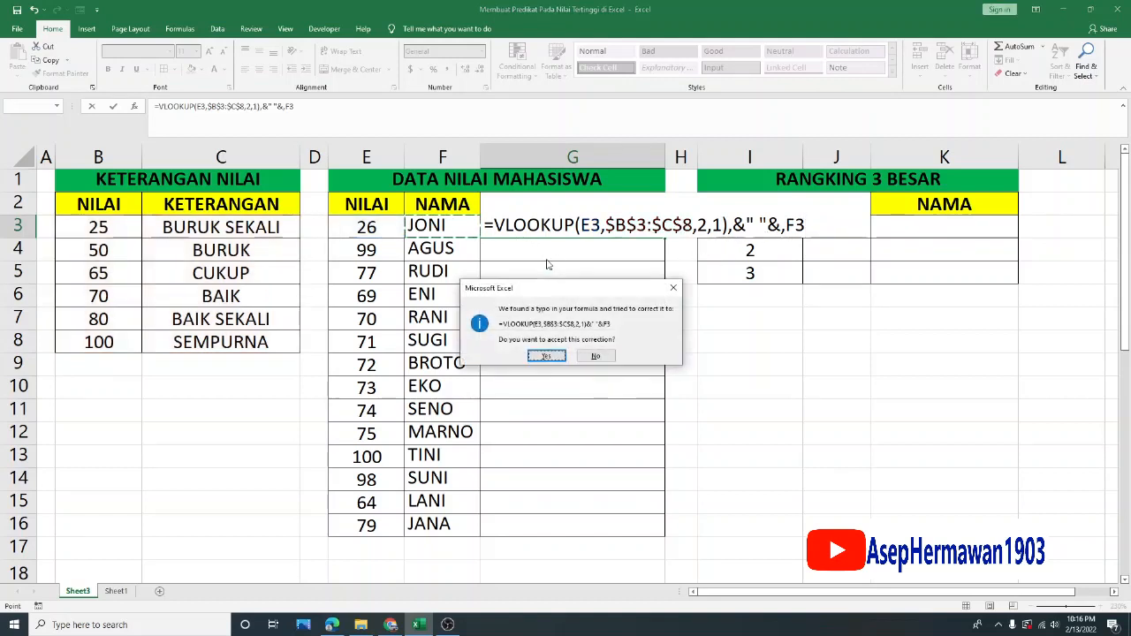
click(546, 356)
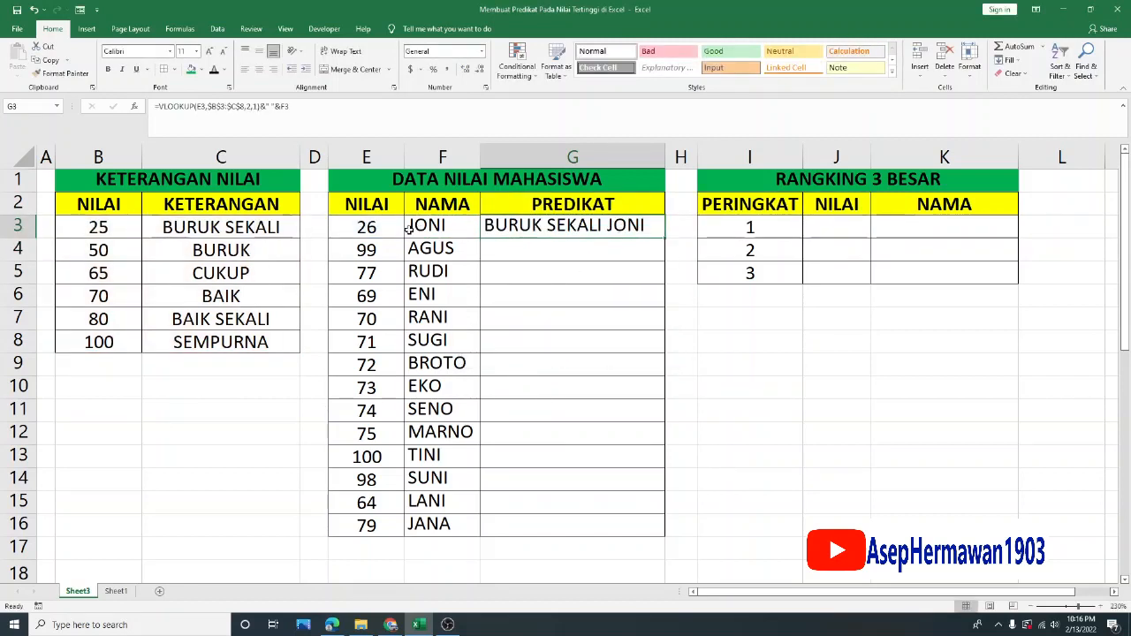
Copy the G3 predicate formula down the PREDIKAT column through G16.
click(284, 228)
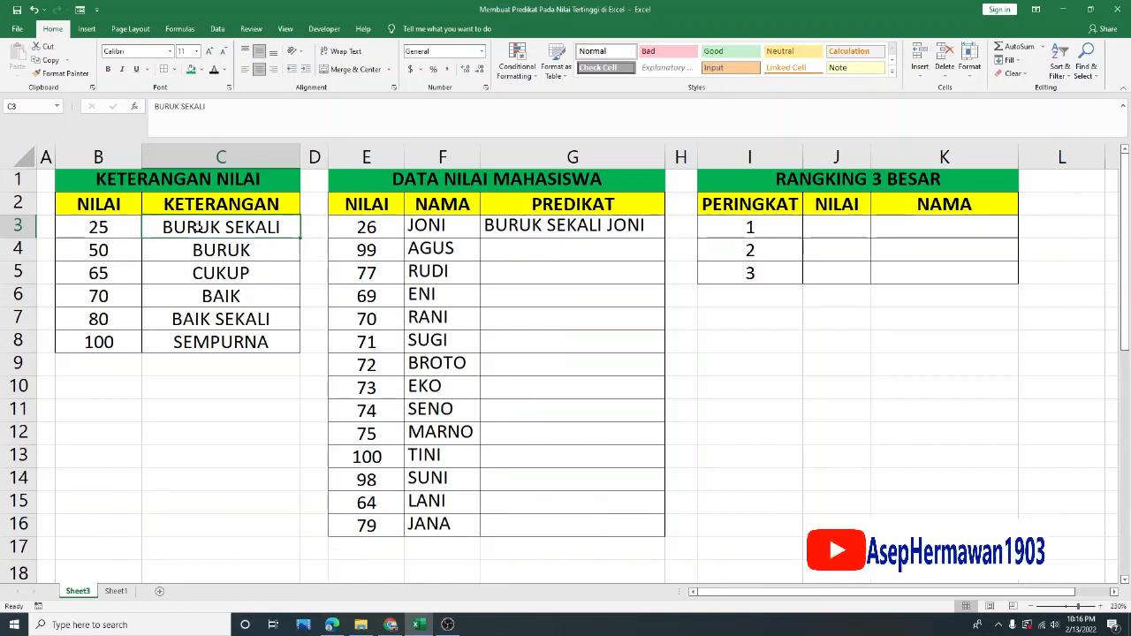
click(604, 227)
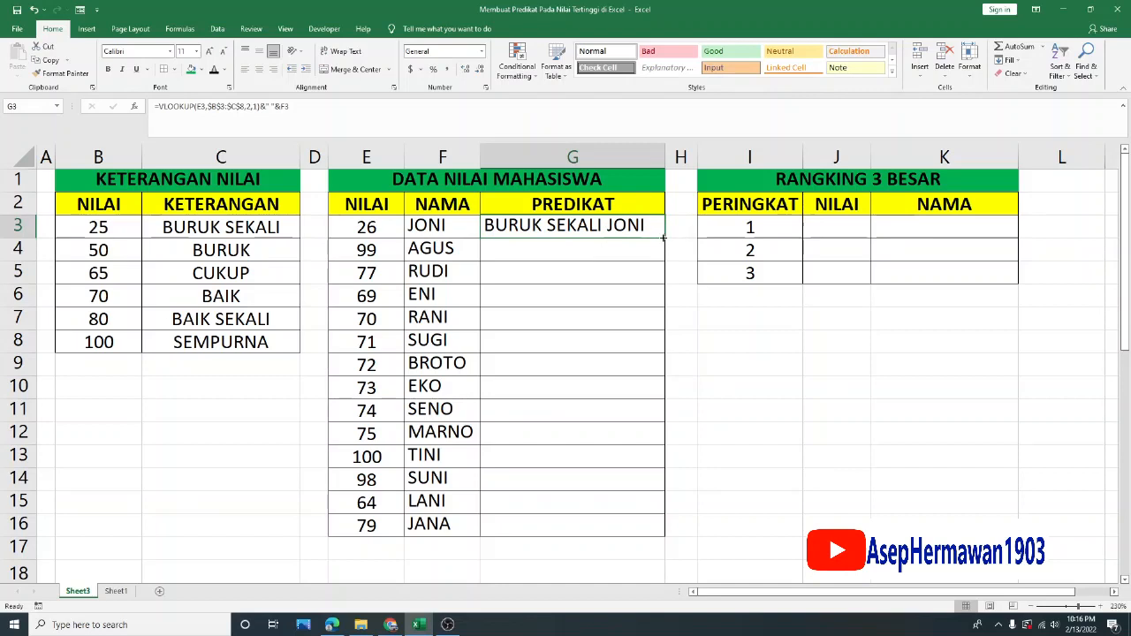
drag(664, 235, 668, 537)
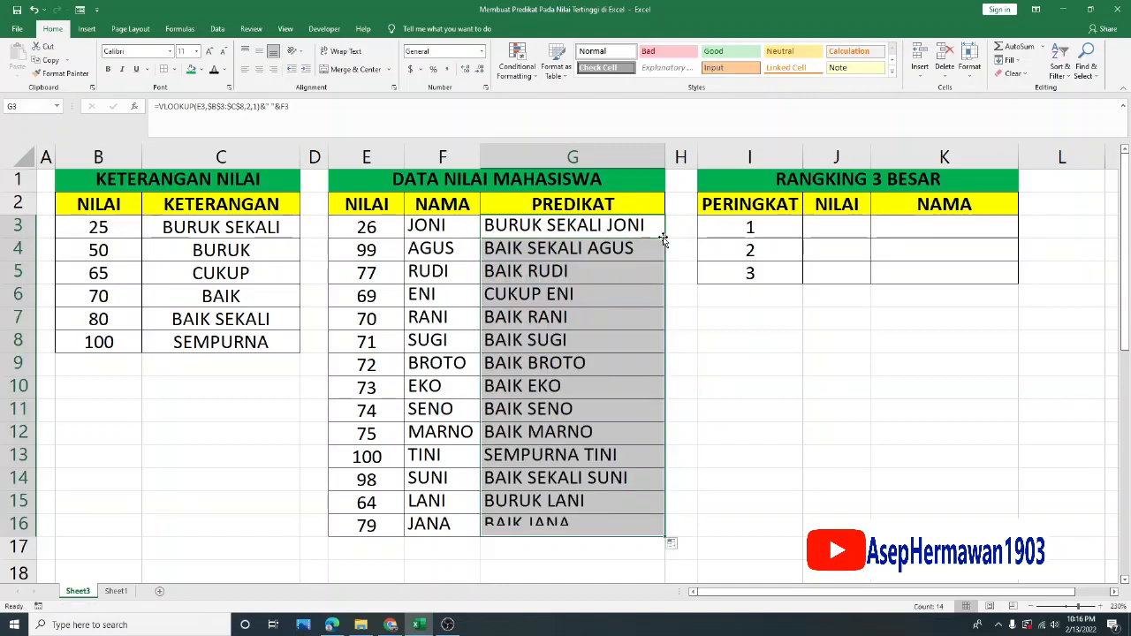
Examine the filled PREDIKAT cells against the student names, and the student scores against the NILAI cells of RANGKING 3 BESAR.
click(558, 272)
click(543, 250)
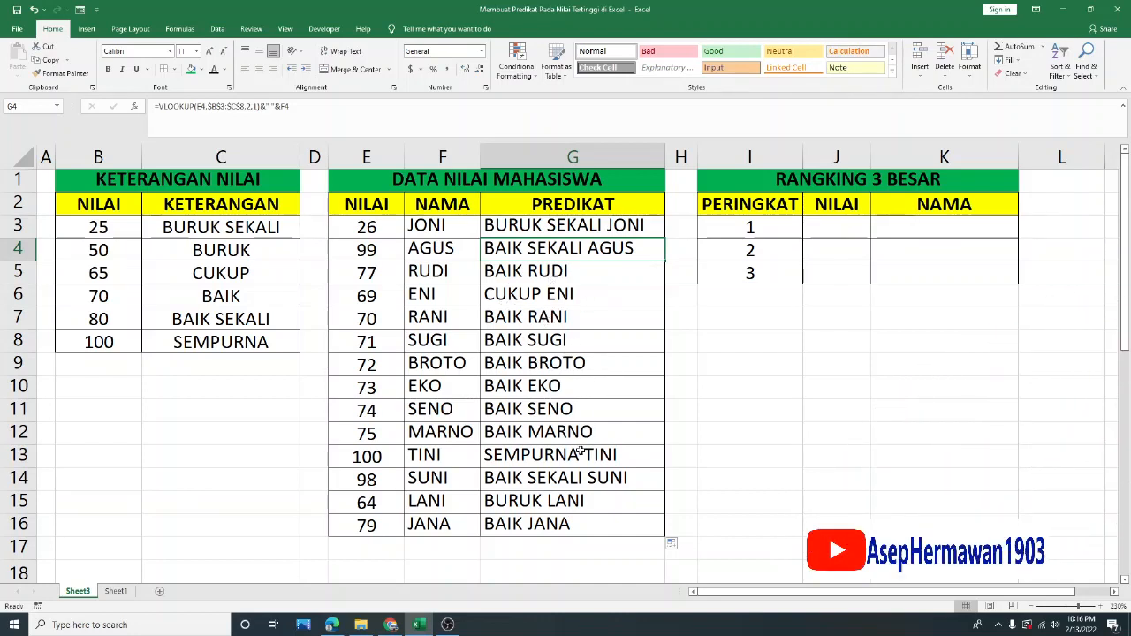
click(560, 226)
drag(434, 231, 428, 524)
click(570, 315)
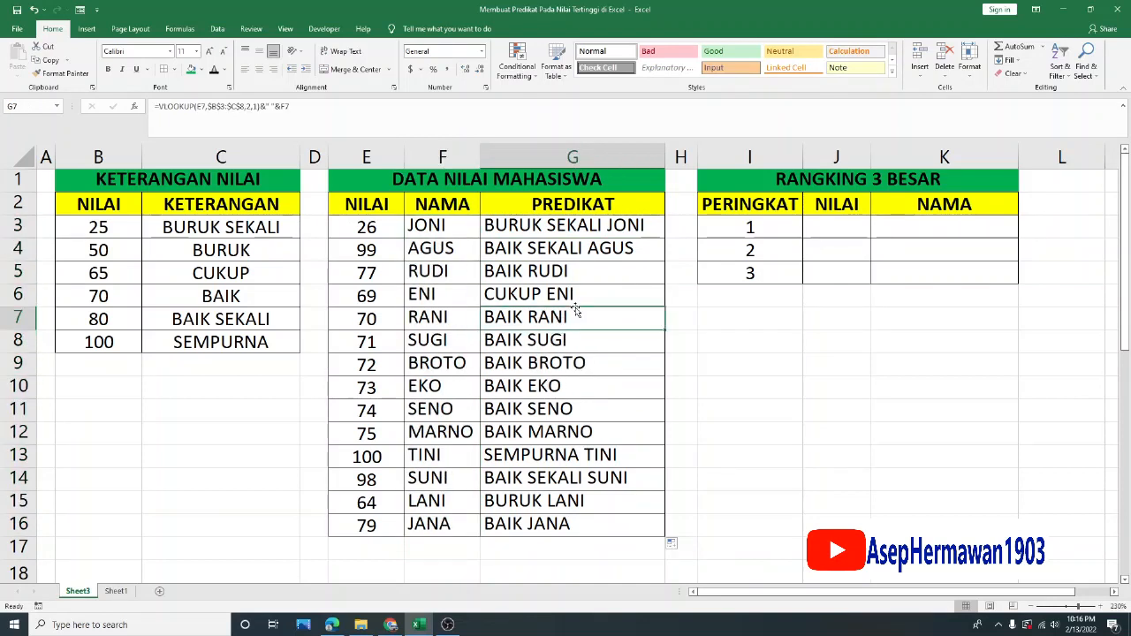
click(564, 227)
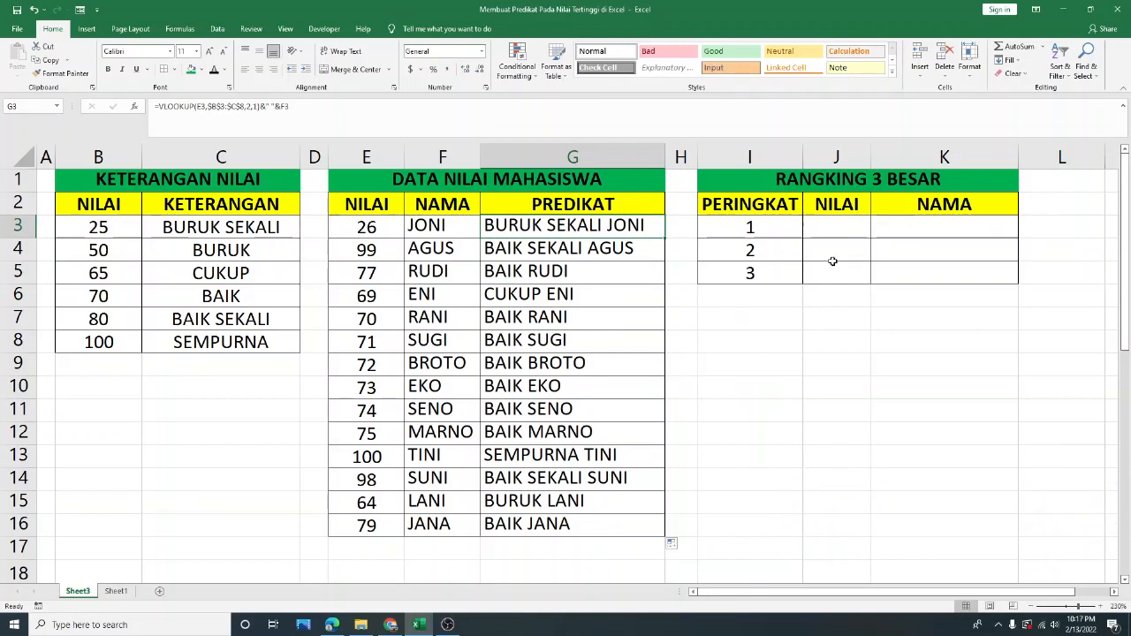
drag(832, 227, 834, 271)
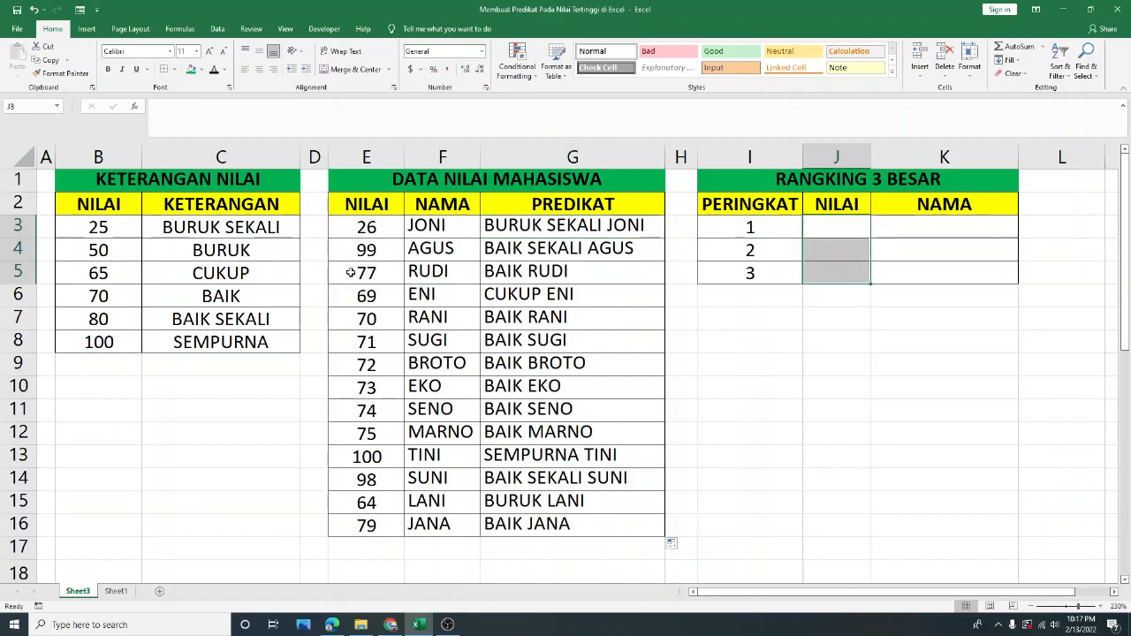
drag(365, 225, 428, 522)
drag(375, 228, 437, 511)
click(913, 310)
Enter =LARGE($E$3:$E$16,1) in J3 to get the highest score for rank 1.
click(853, 226)
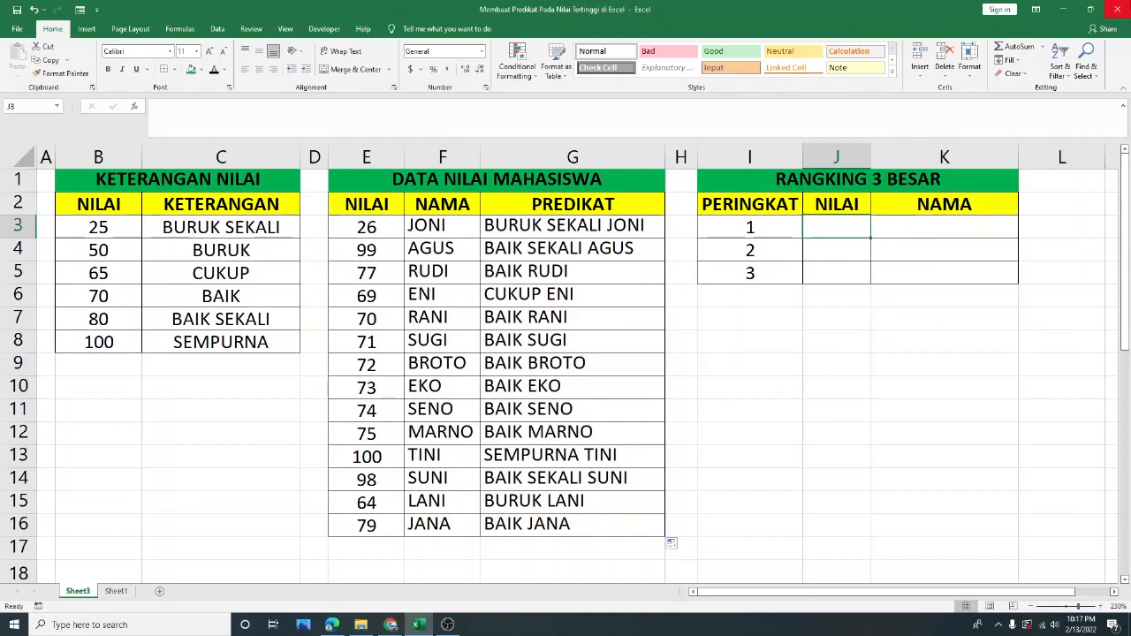
text(=LARGE)
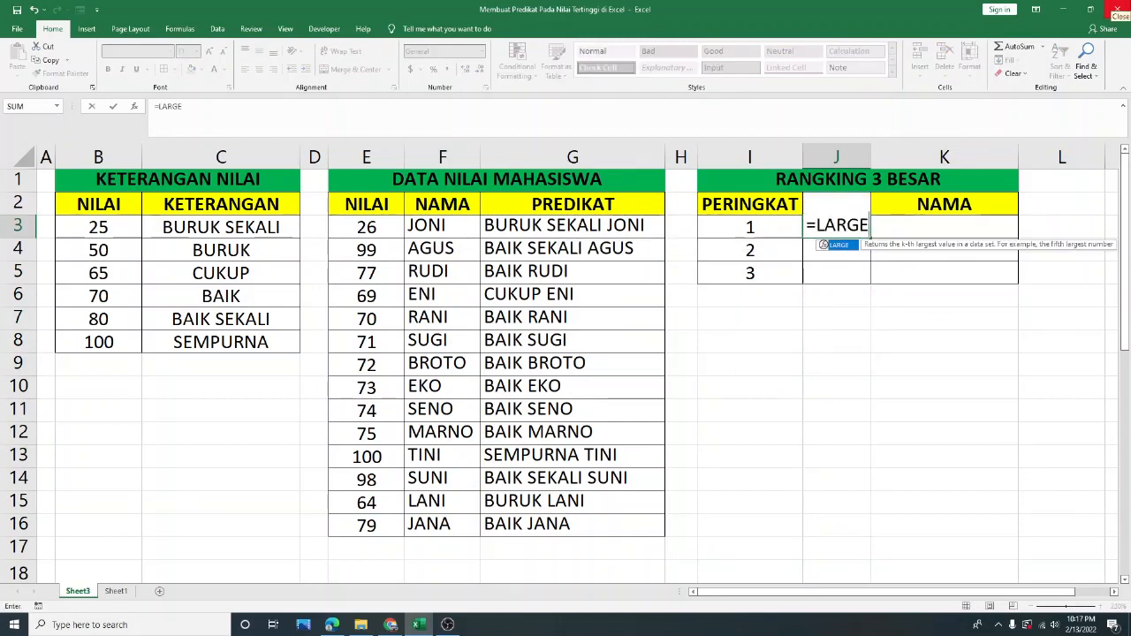
double_click(841, 246)
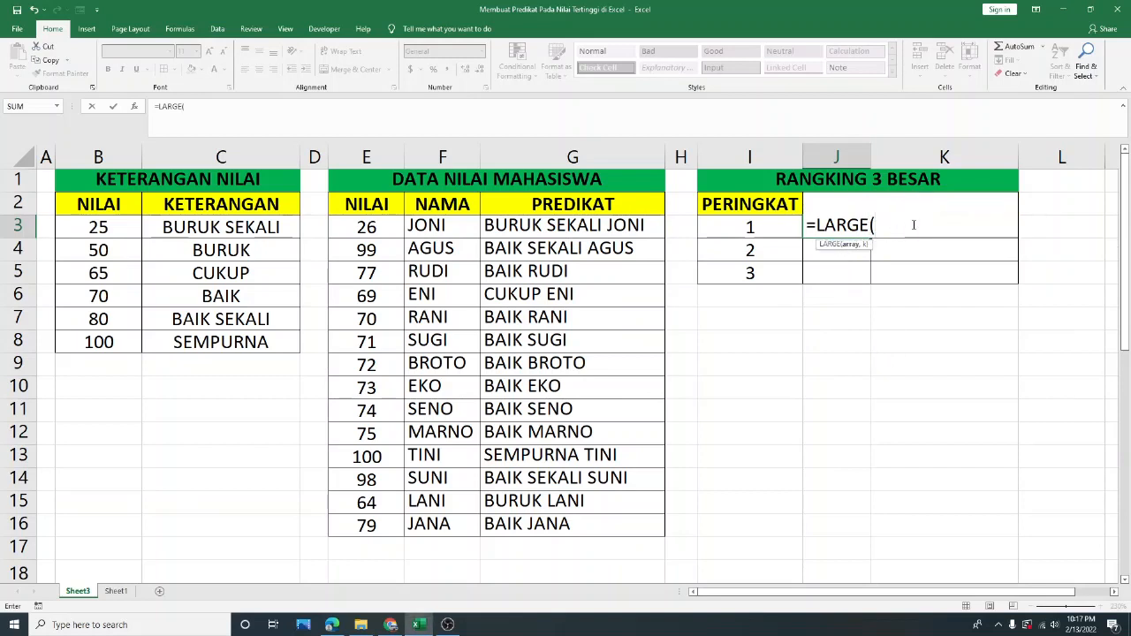
drag(362, 227, 383, 522)
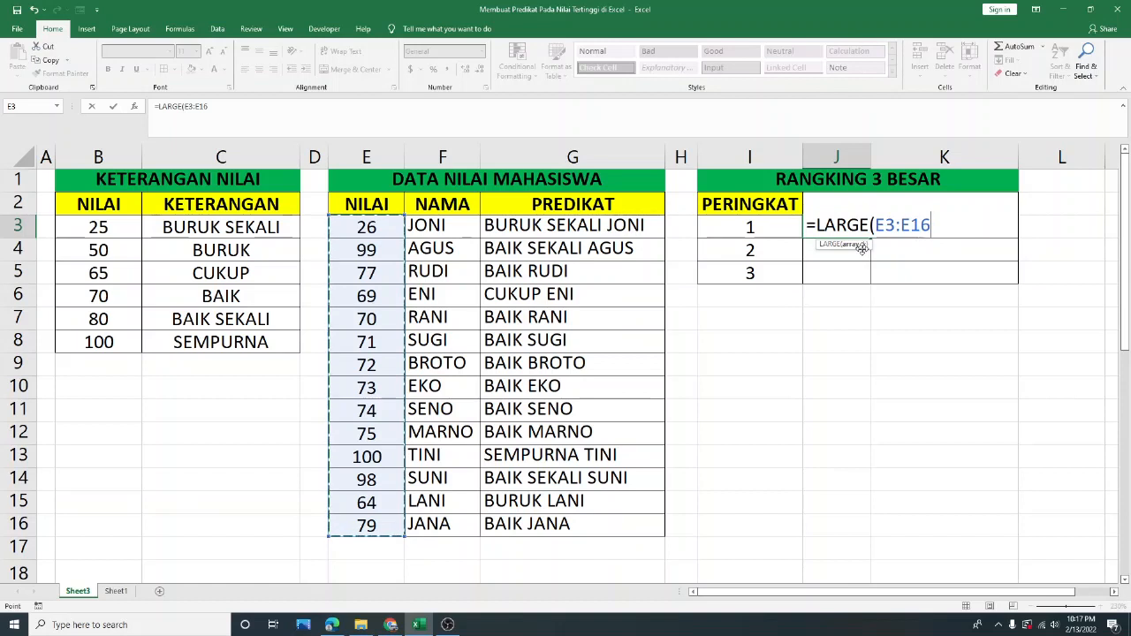
key(F4)
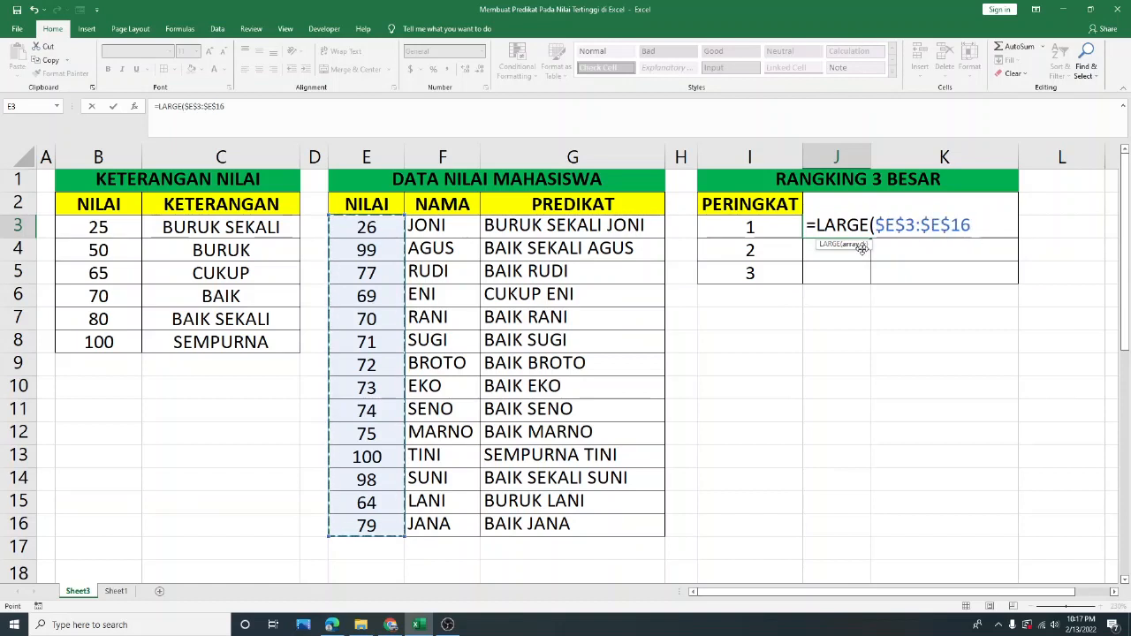
text(,1)
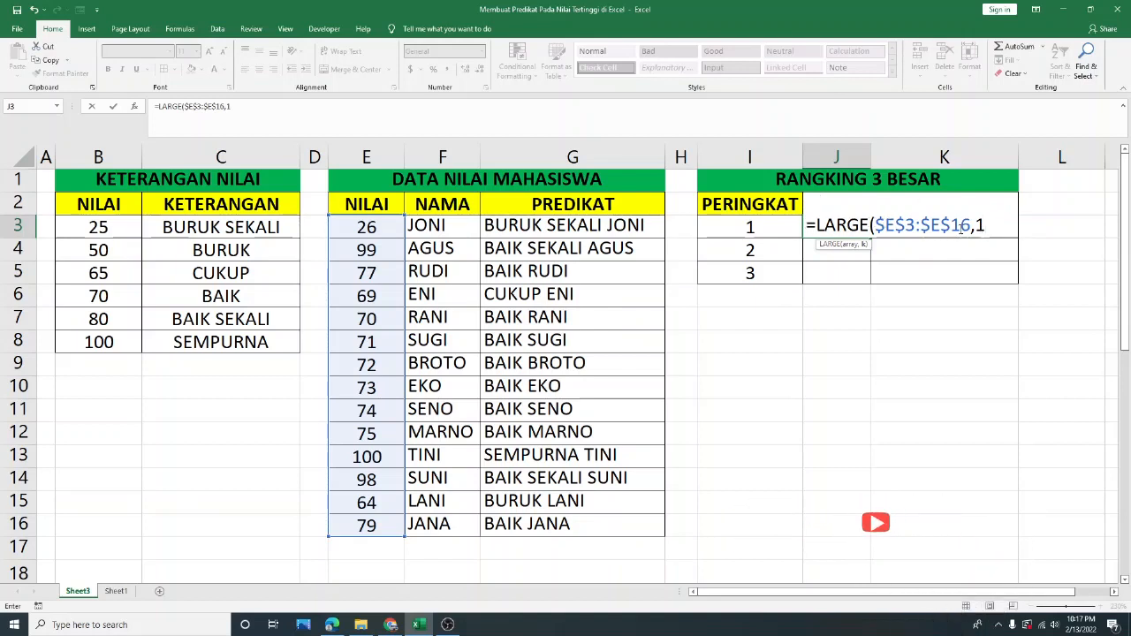
text())
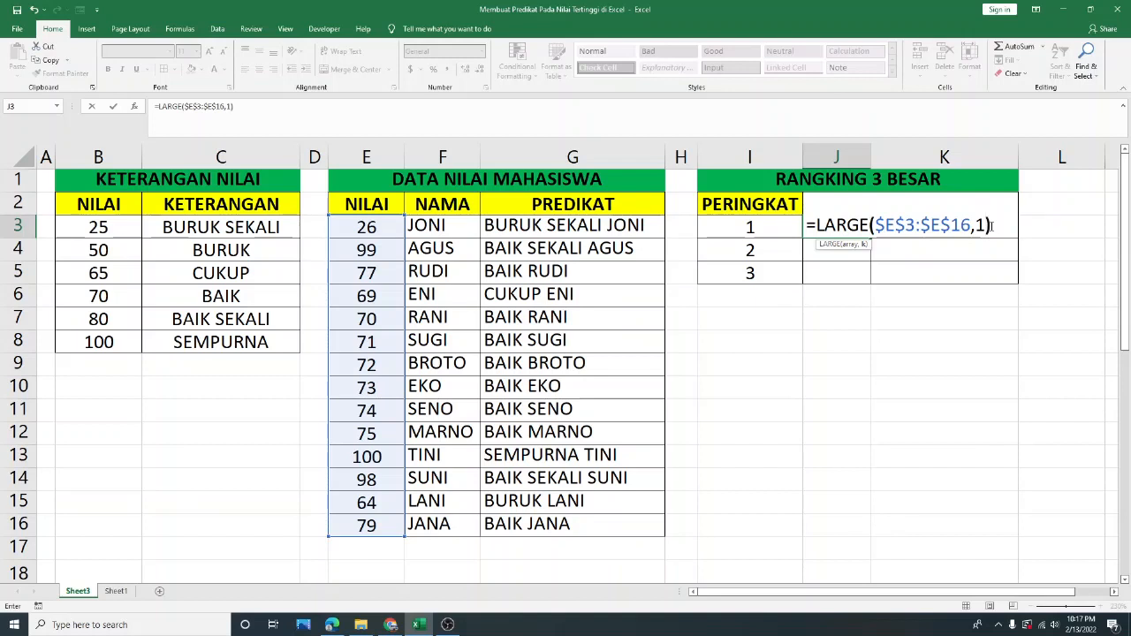
key(Return)
click(846, 224)
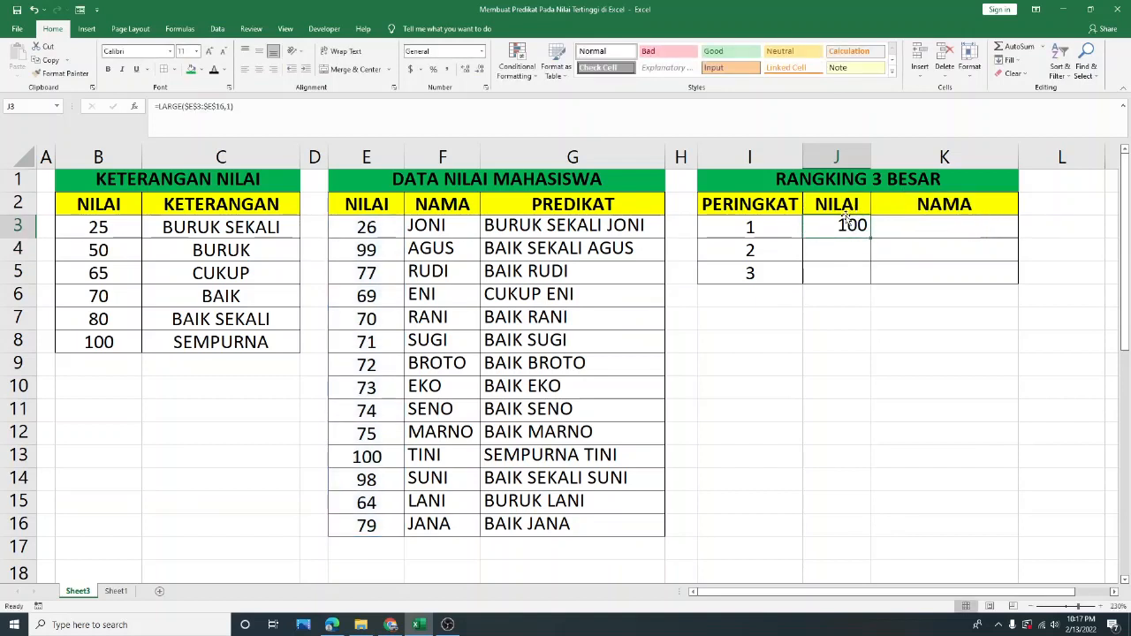
Enter =LARGE($E$3:$E$16,2) in J4 to get the second-highest score for rank 2.
click(851, 254)
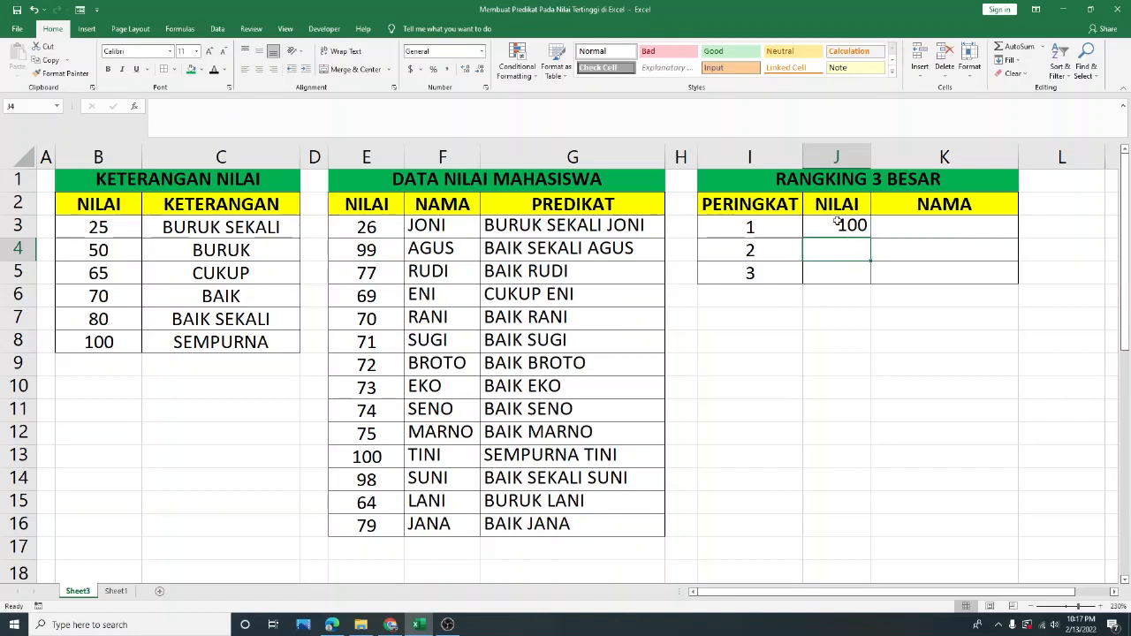
text(=LARGE)
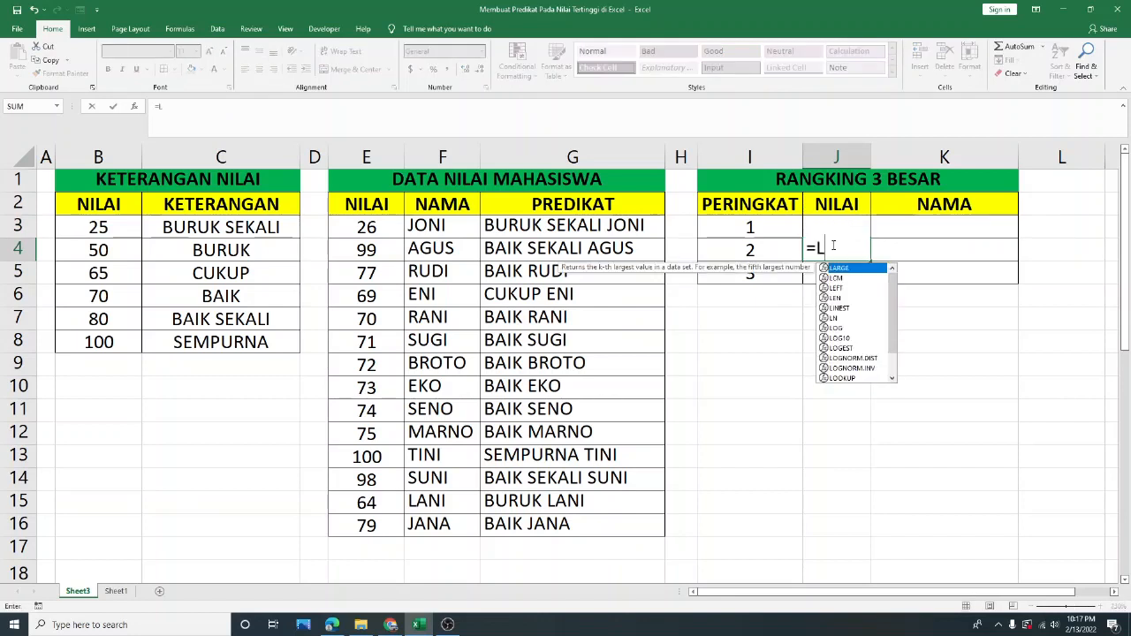
double_click(838, 268)
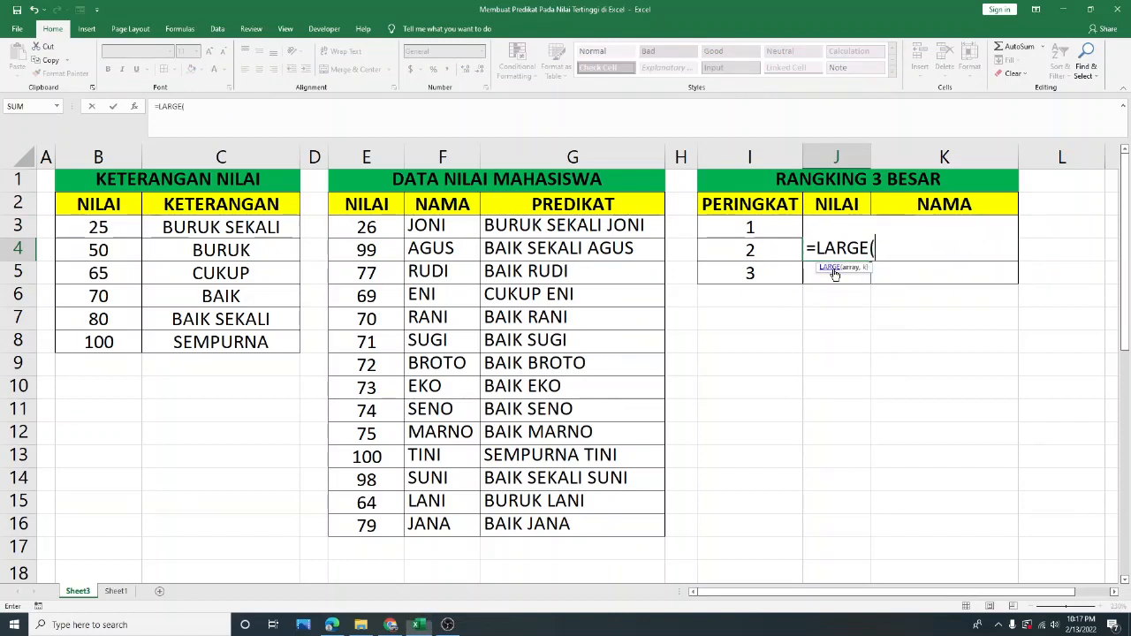
drag(366, 227, 372, 524)
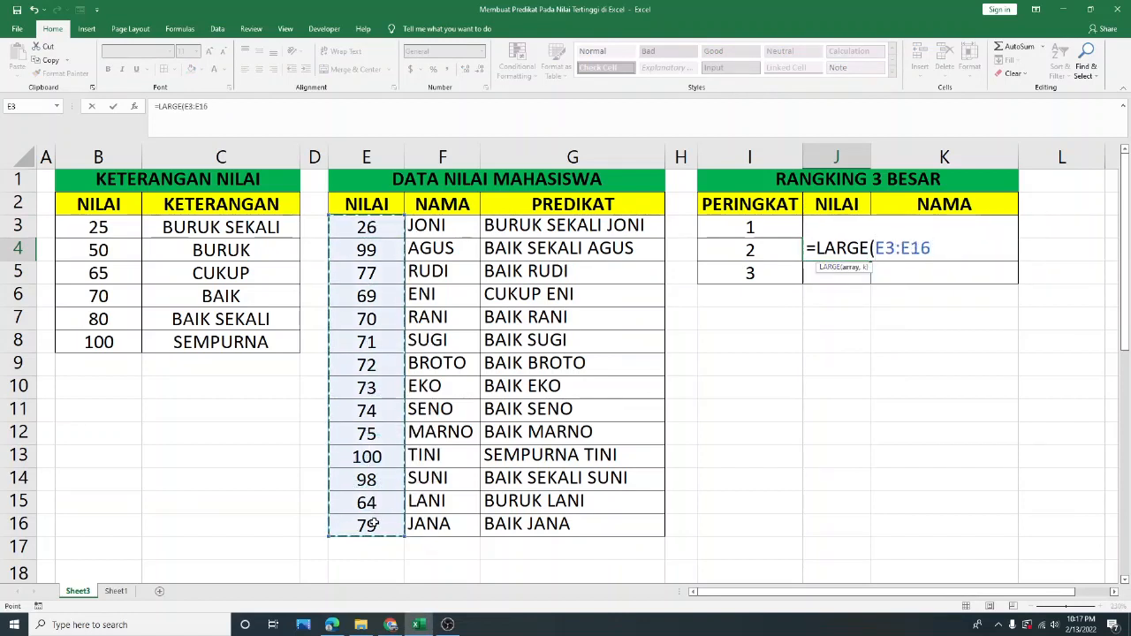
key(F4)
text(,)
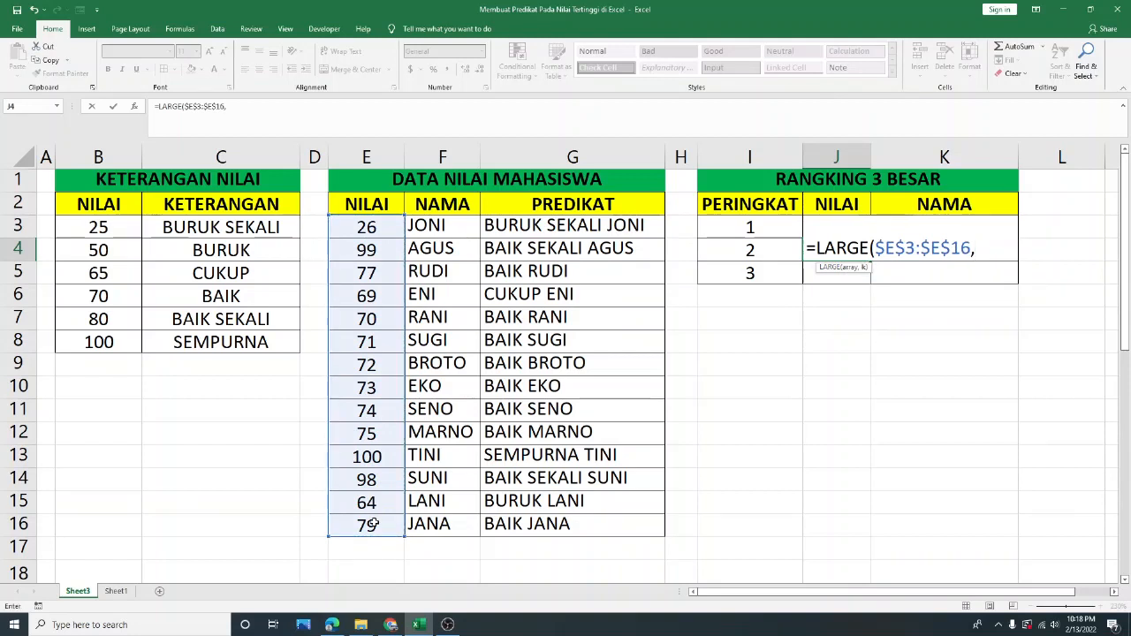
text(2))
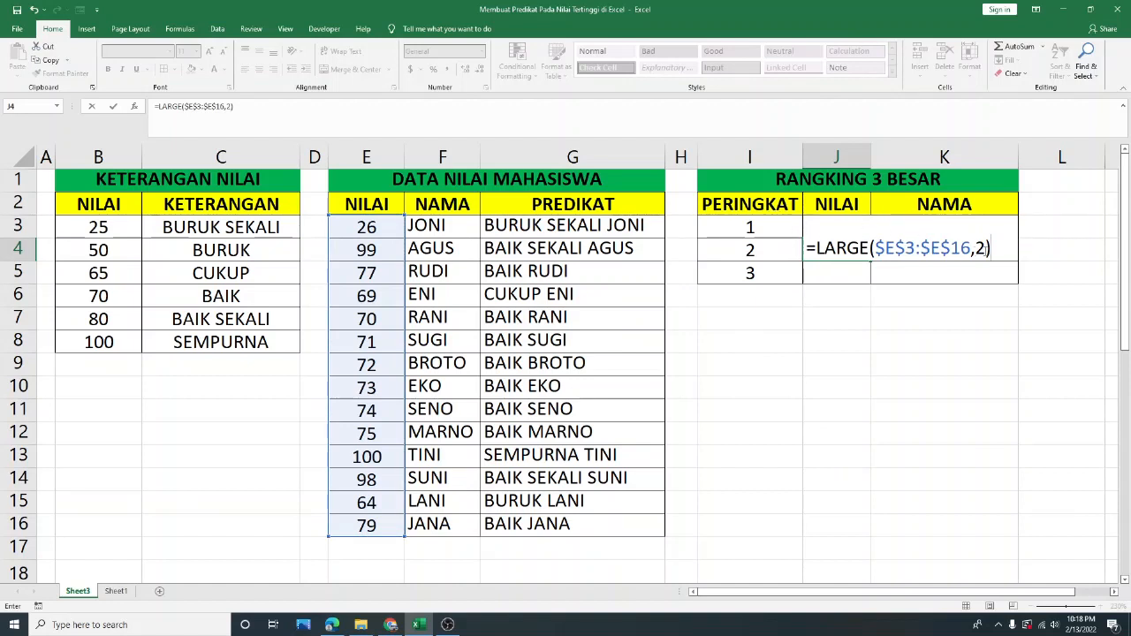
key(Return)
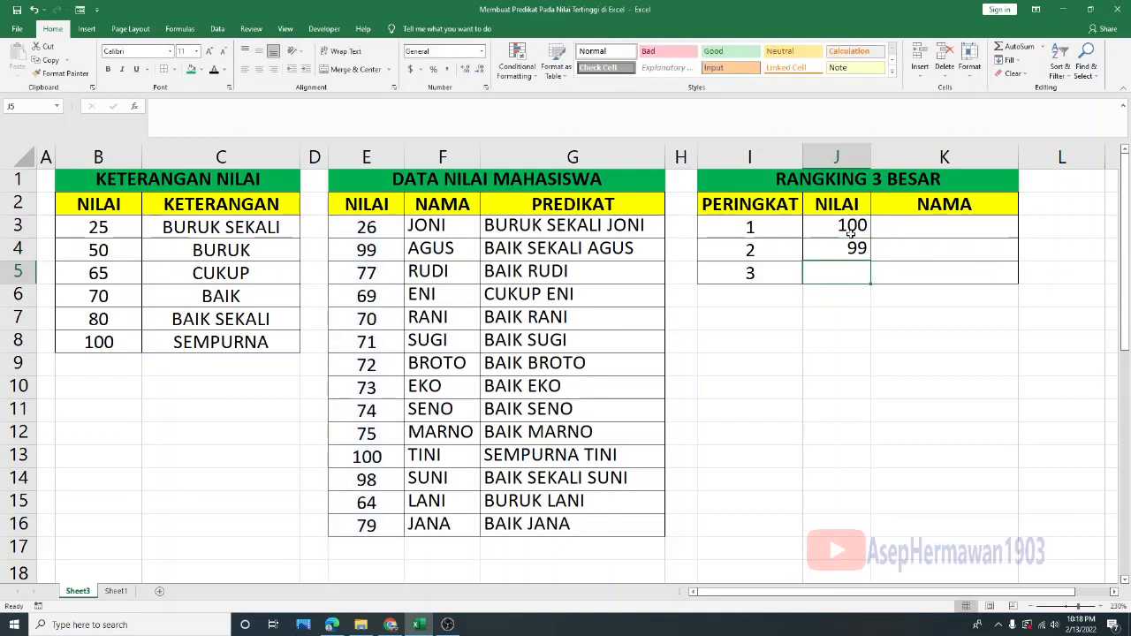
Enter =LARGE($E$3:$E$16,3) in J5 to get the third-highest score for rank 3.
text(=)
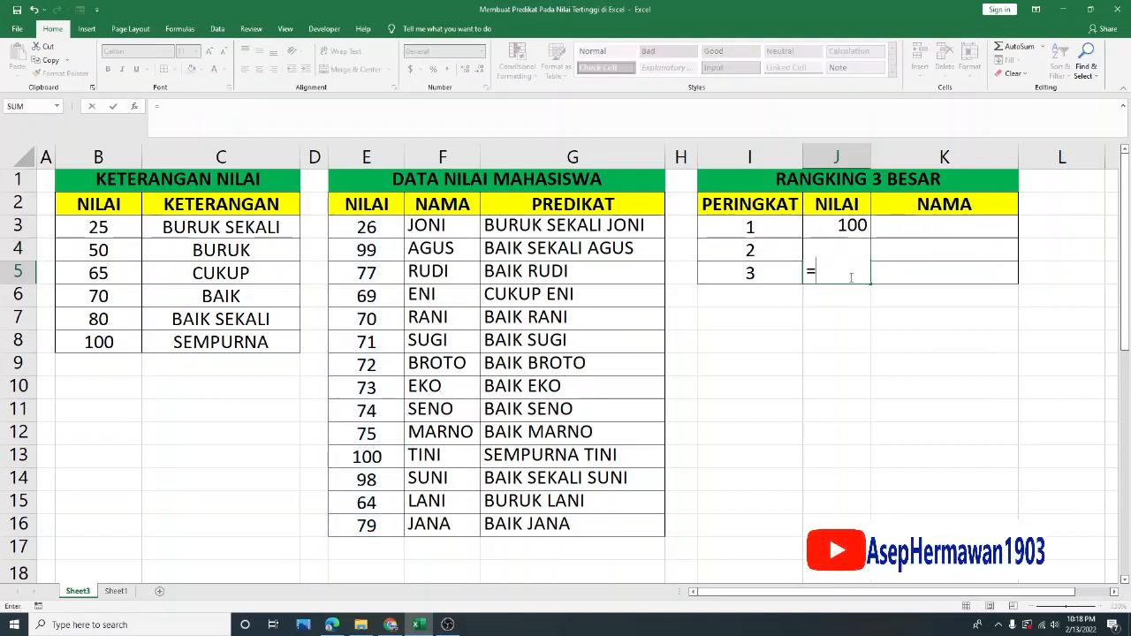
text(LARG)
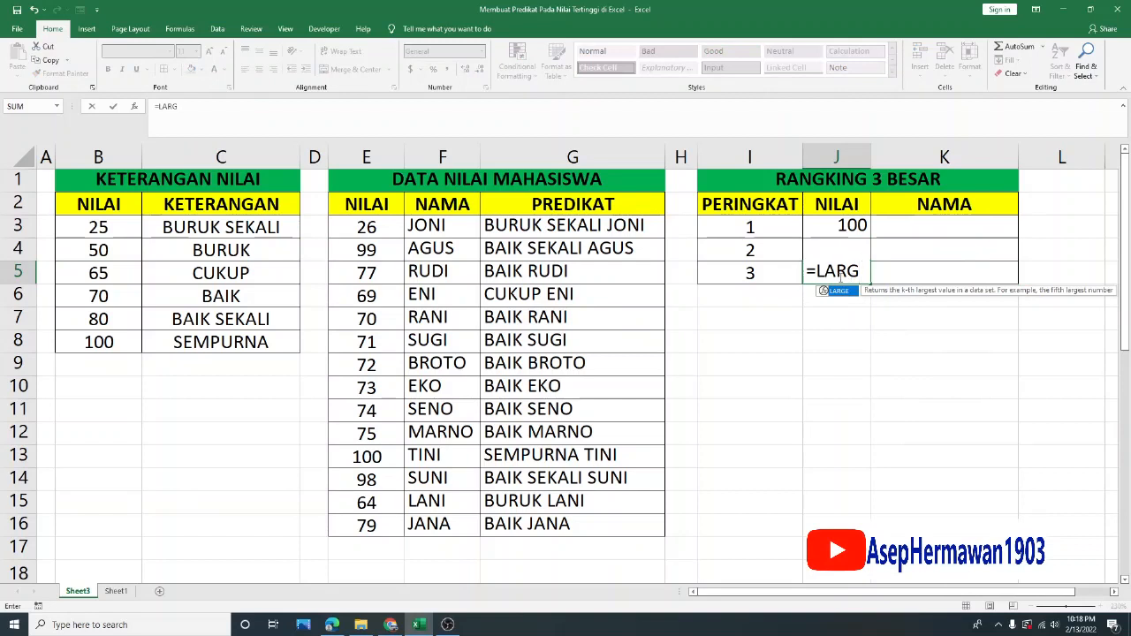
double_click(854, 292)
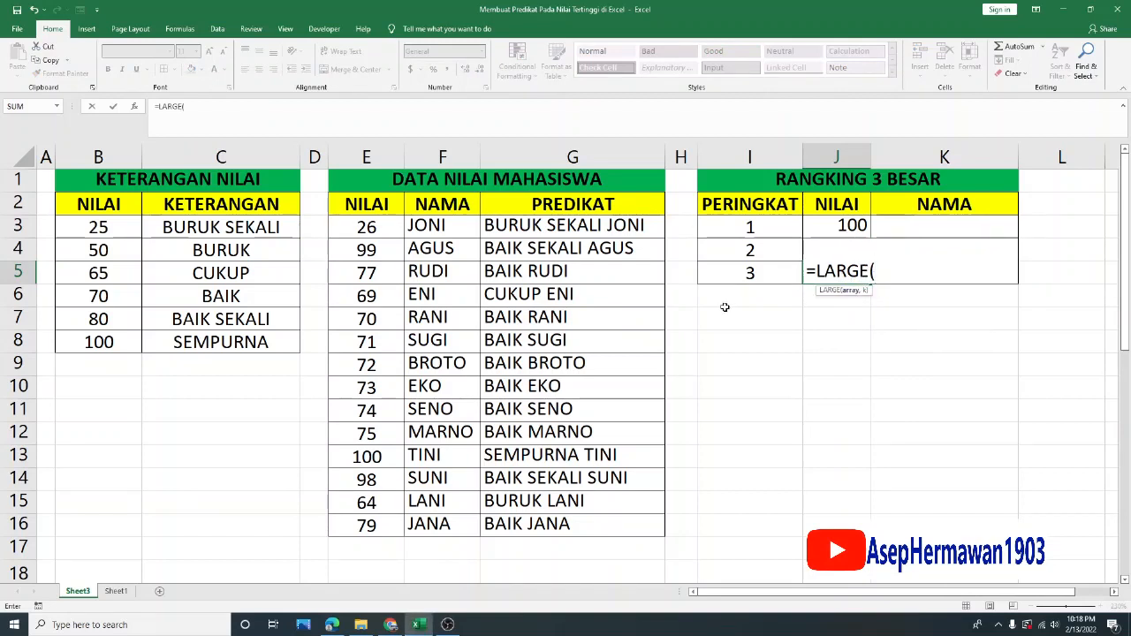
drag(367, 226, 376, 529)
key(F4)
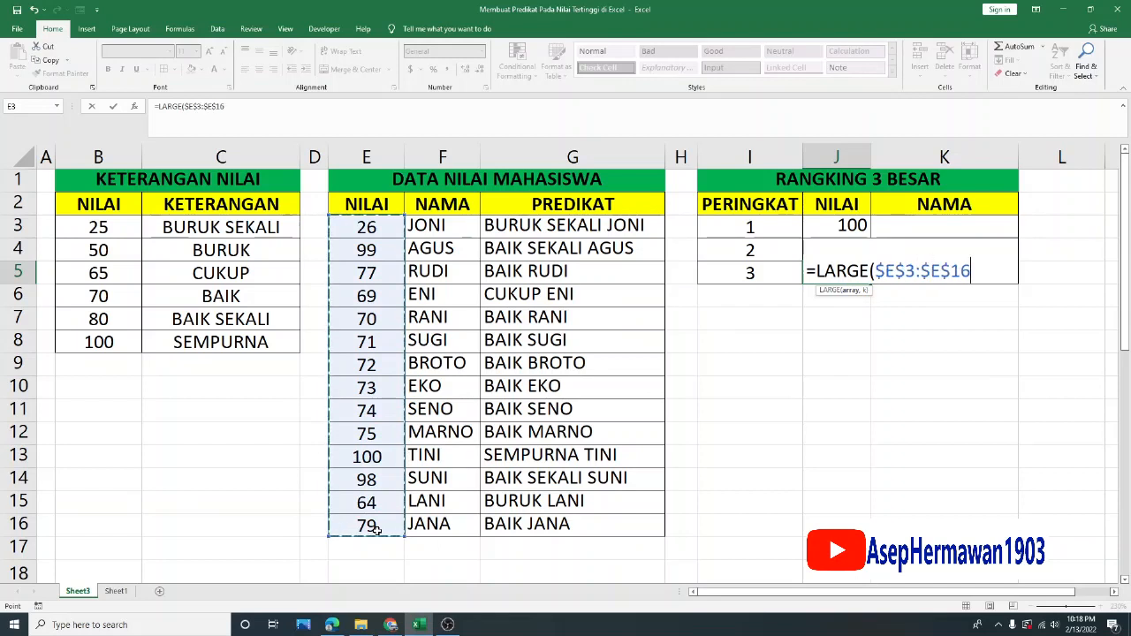
text(,3)
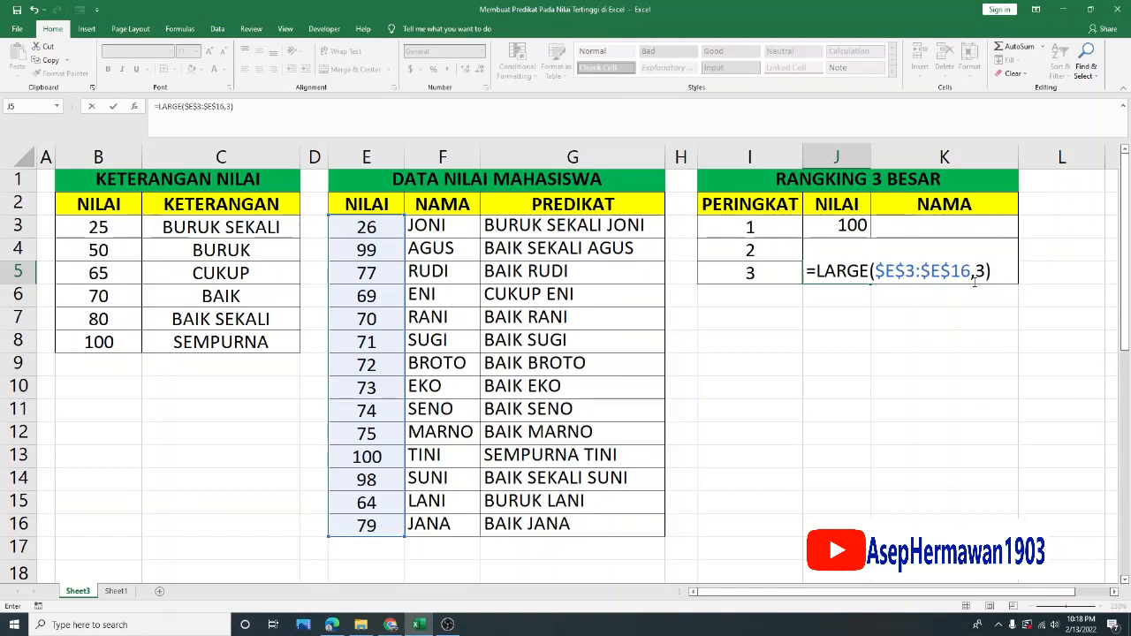
key(Return)
click(847, 230)
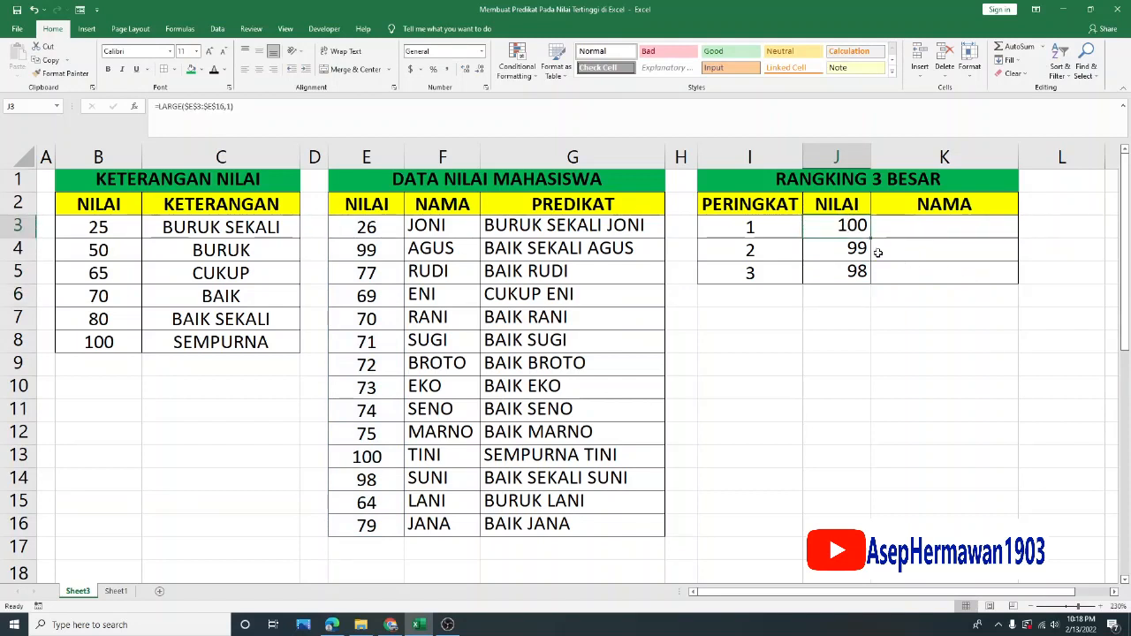
click(894, 231)
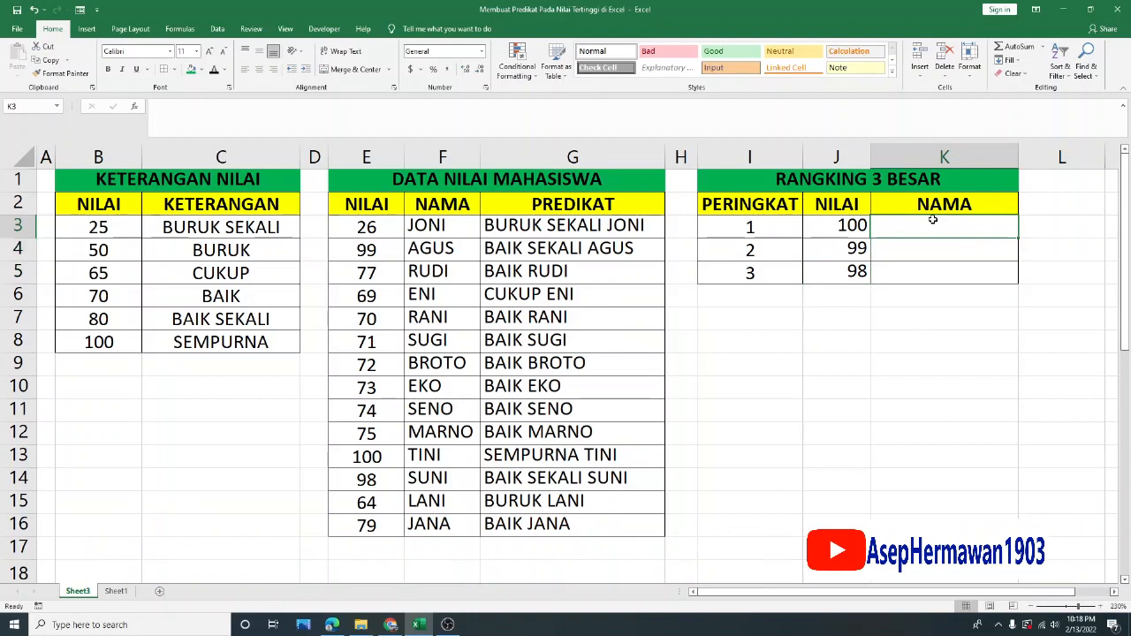
click(851, 229)
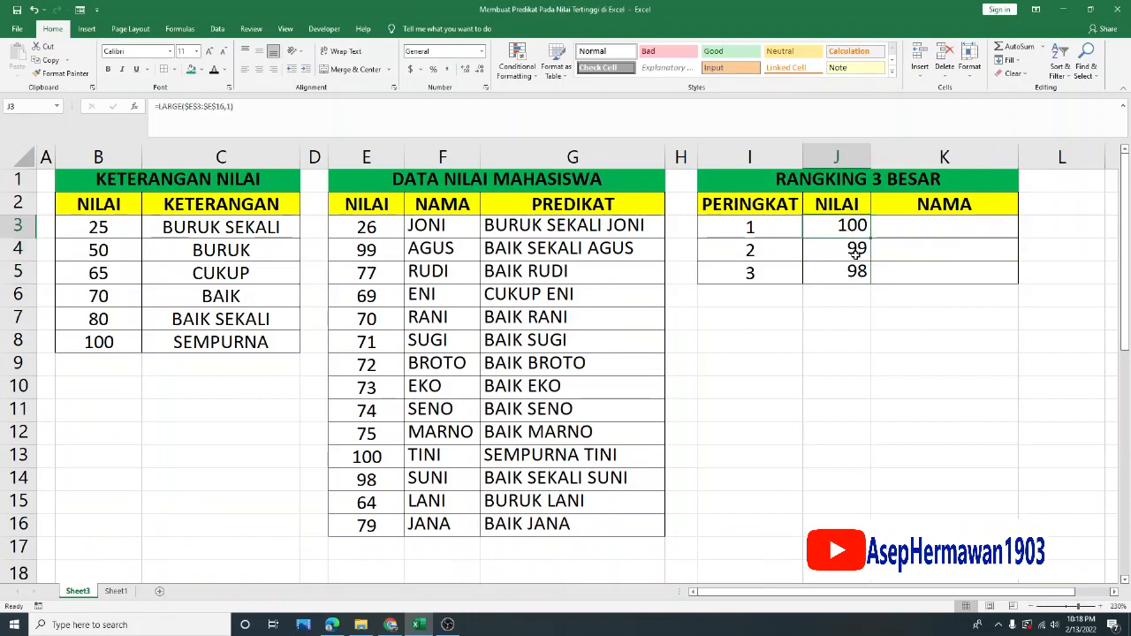
click(855, 252)
click(850, 272)
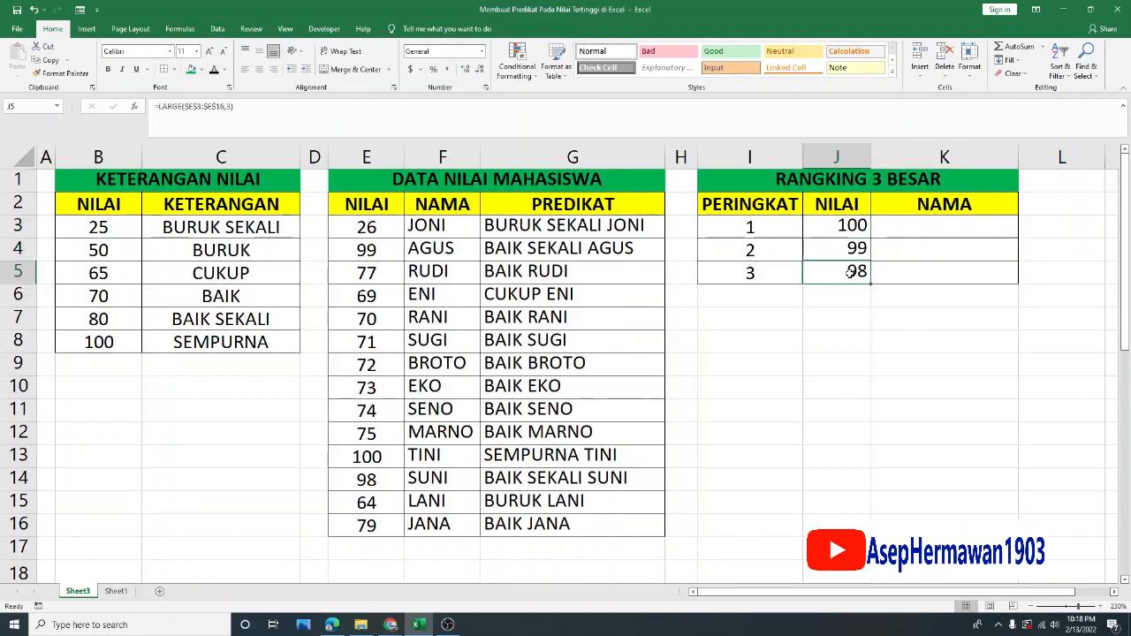
Enter =VLOOKUP(J3,$E$3:$G$16,2,FALSE) in K3 to look up the rank 1 student's name by exact score.
click(907, 231)
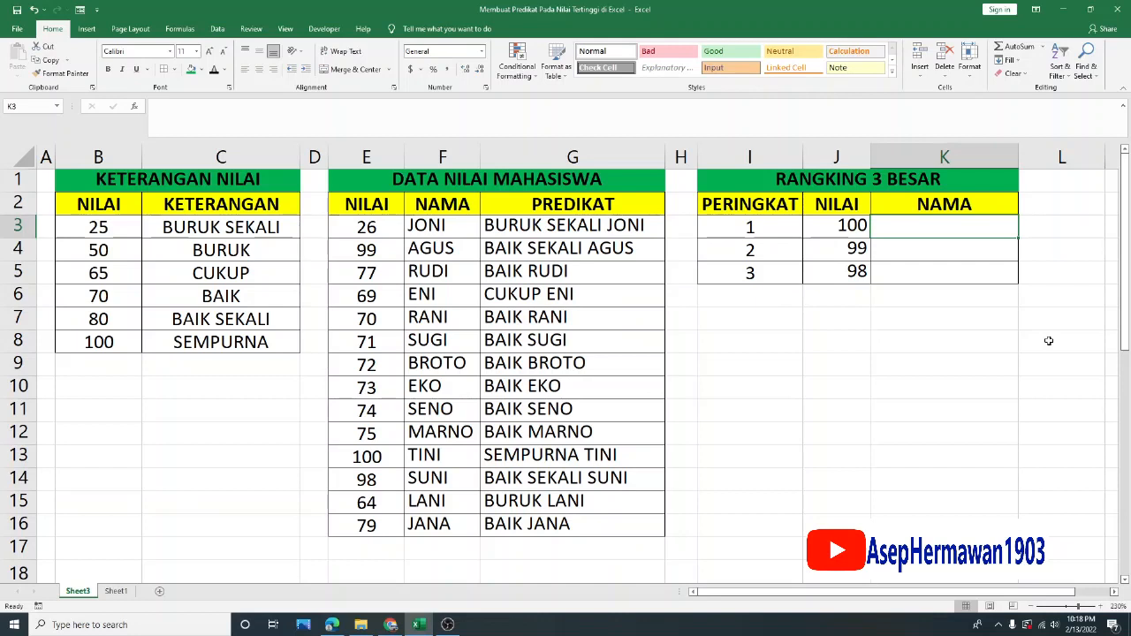
text(=VLO)
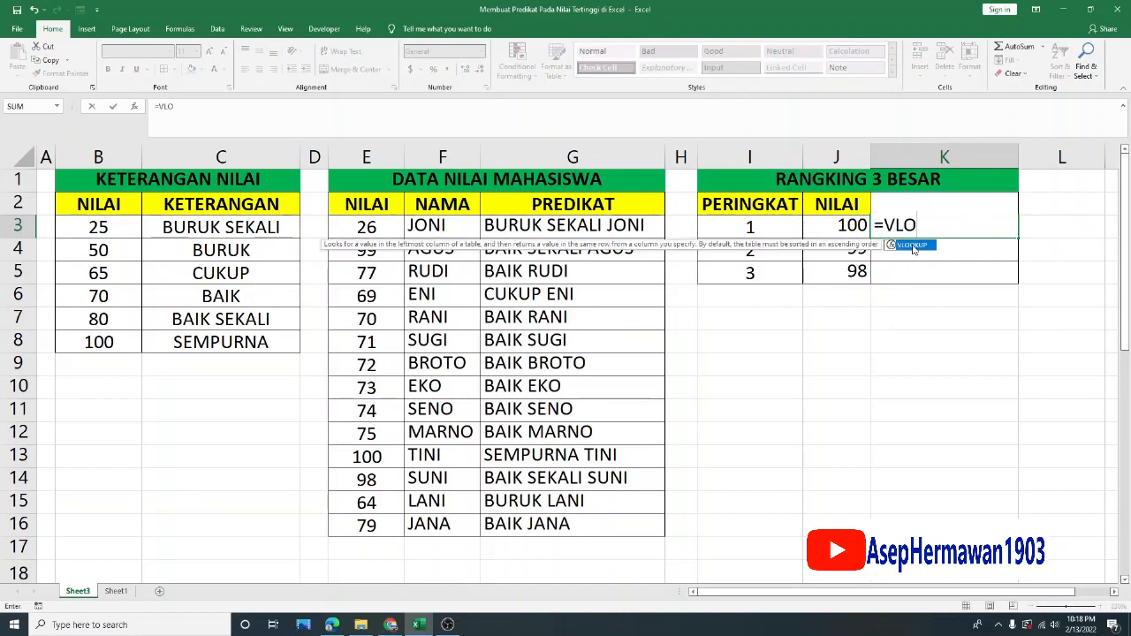
double_click(914, 247)
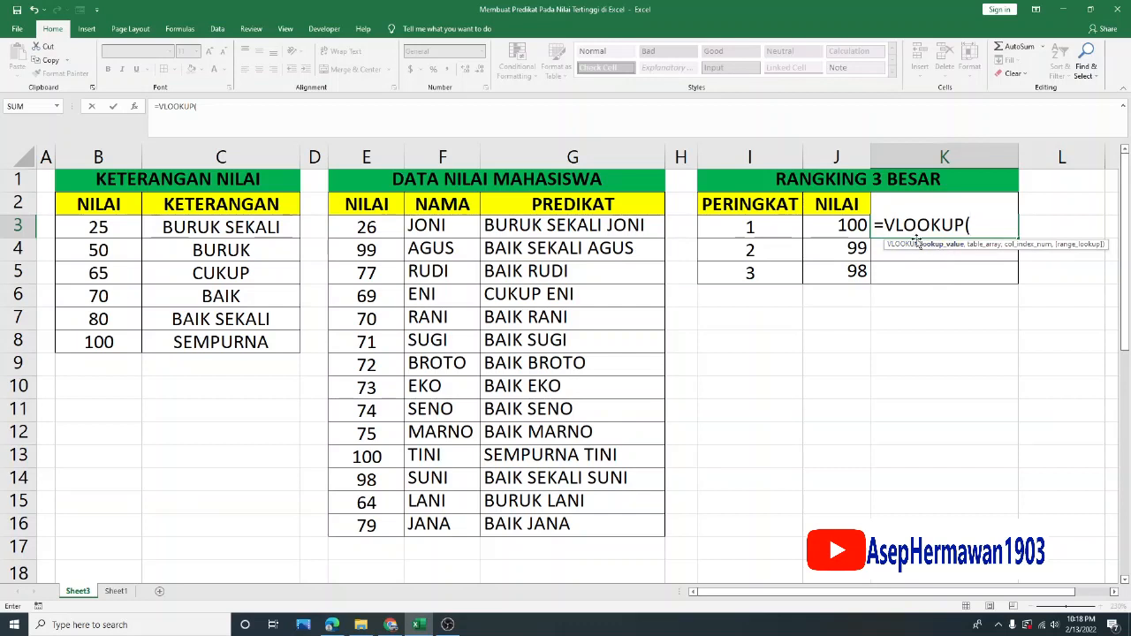
click(845, 226)
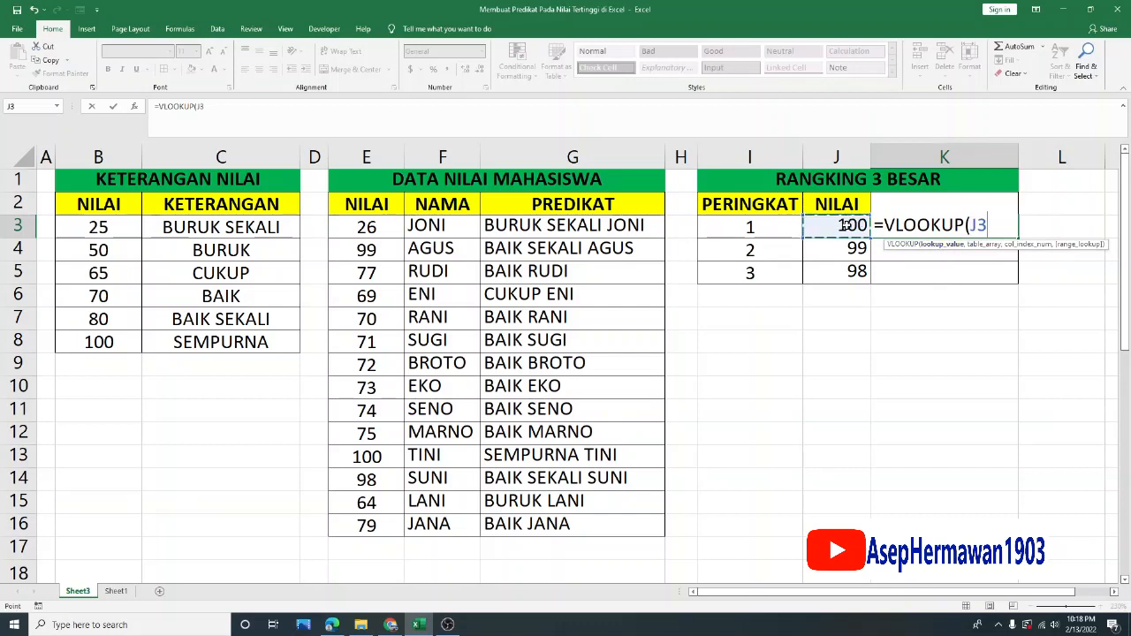
text(,)
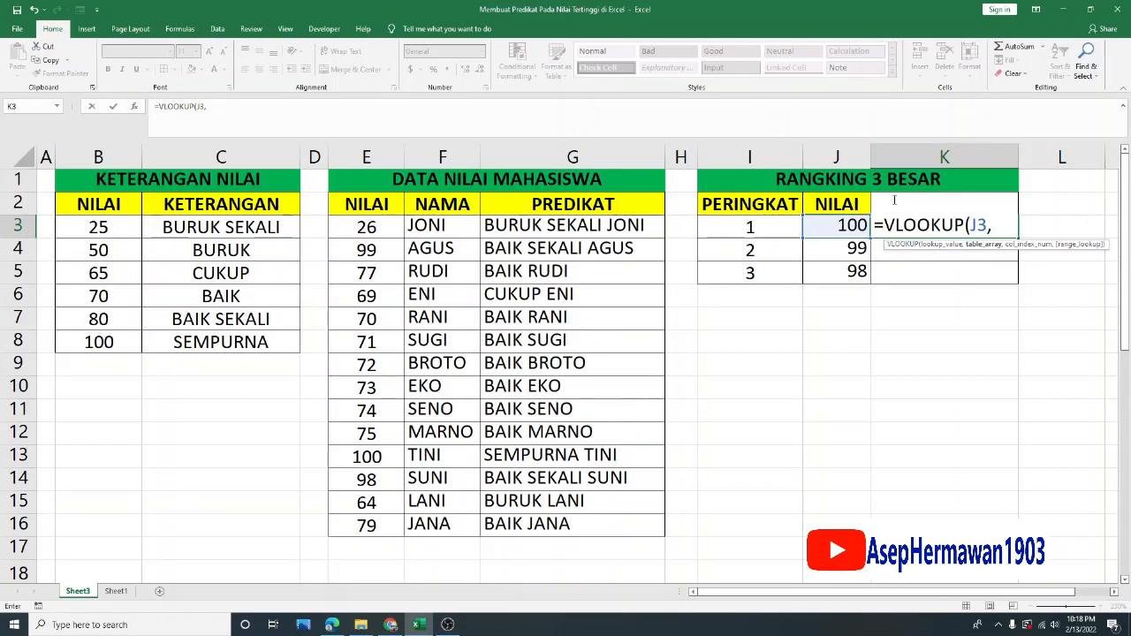
drag(371, 227, 529, 502)
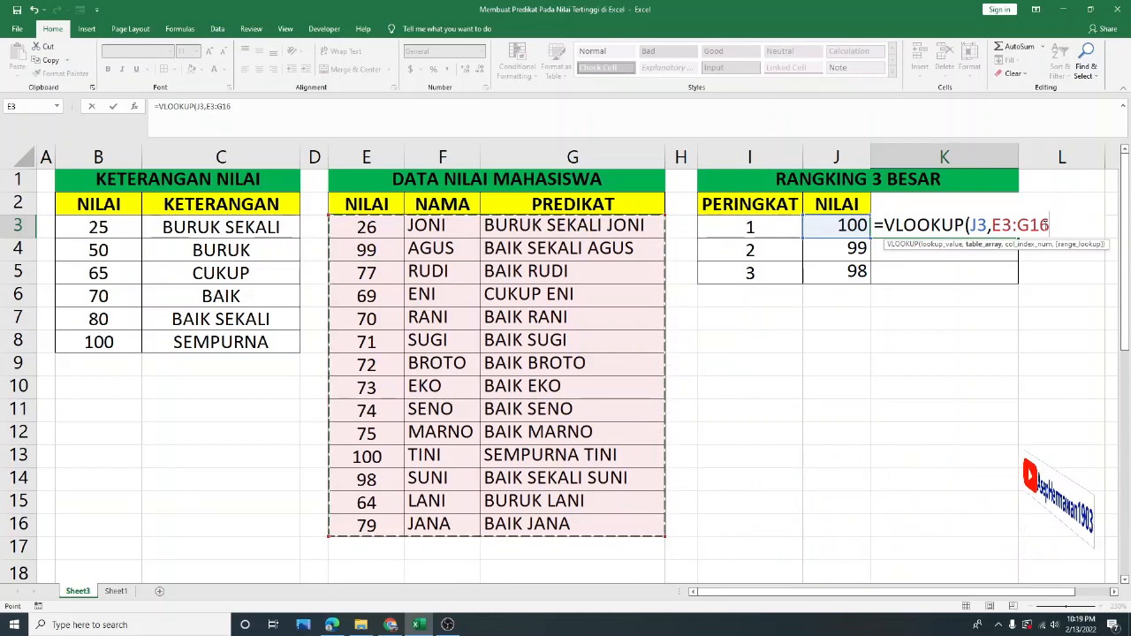
key(F4)
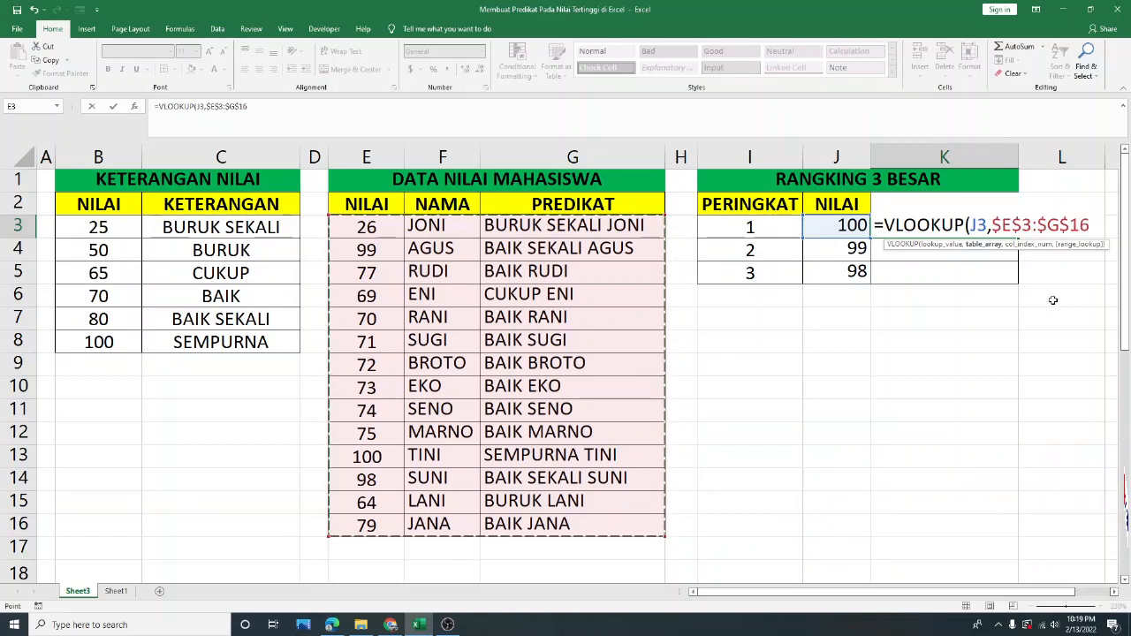
text(,)
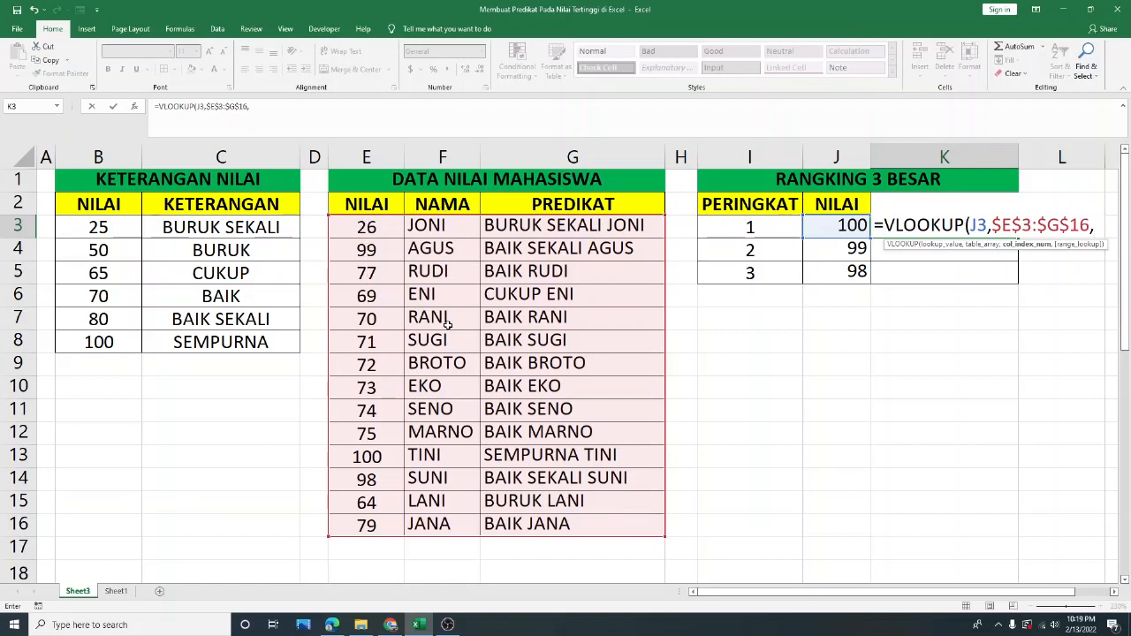
text(2,)
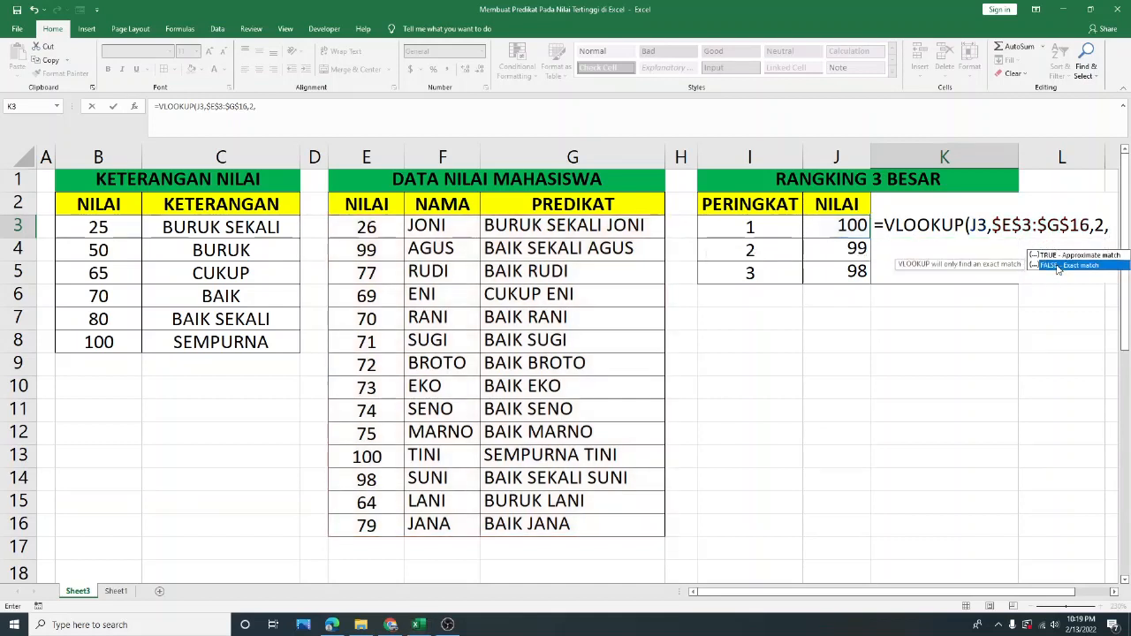
double_click(1057, 266)
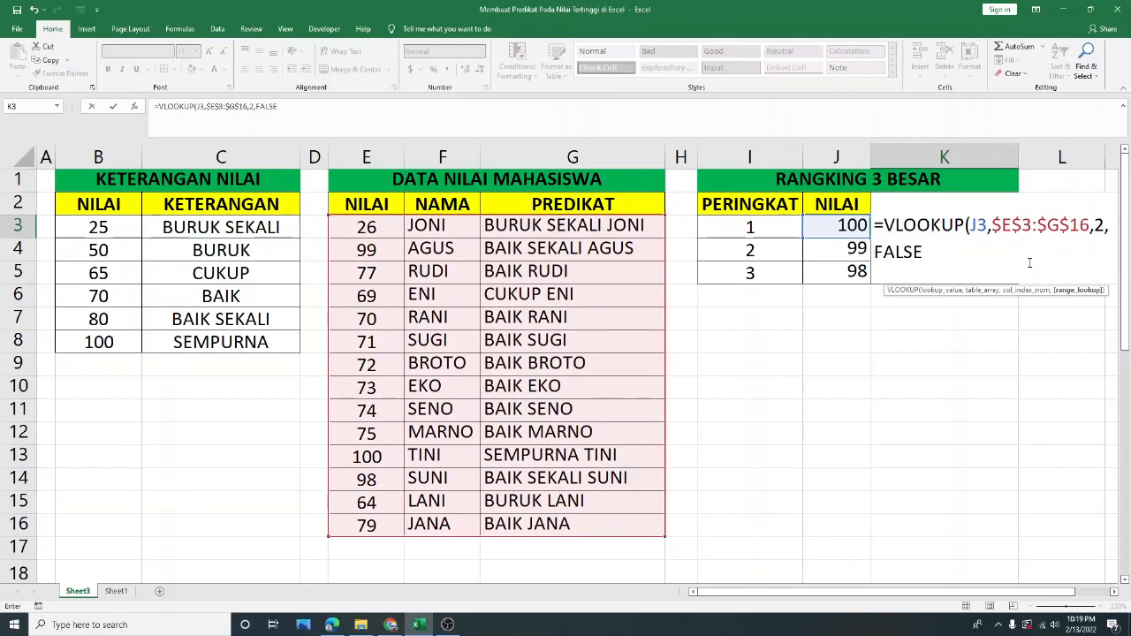
text())
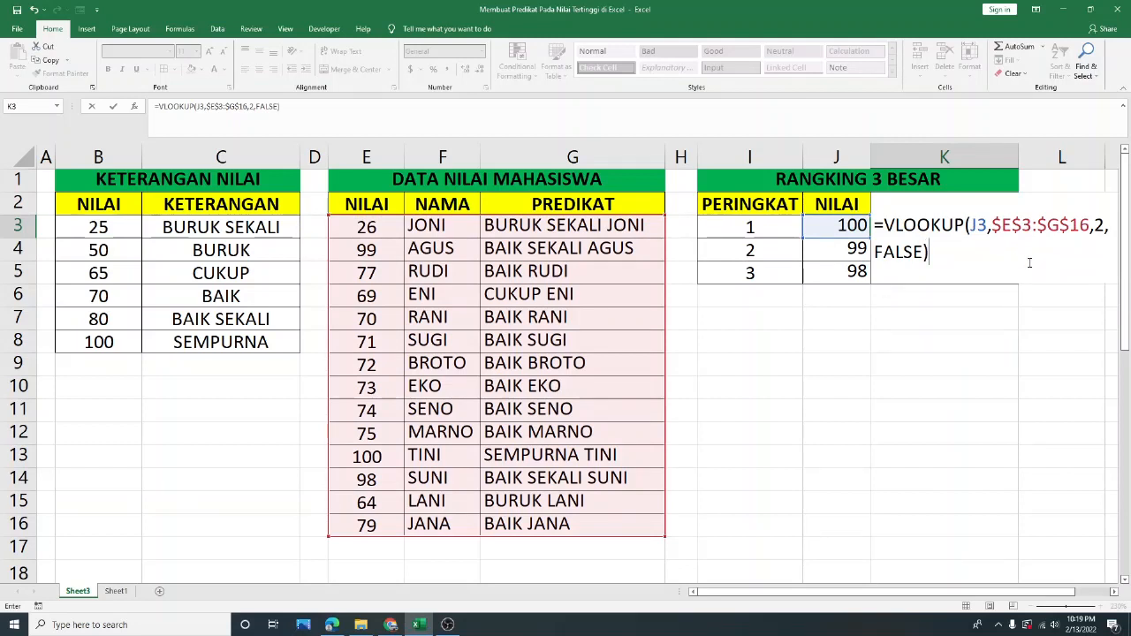
key(Return)
Copy the K3 name lookup down the NAMA column through K5.
click(950, 232)
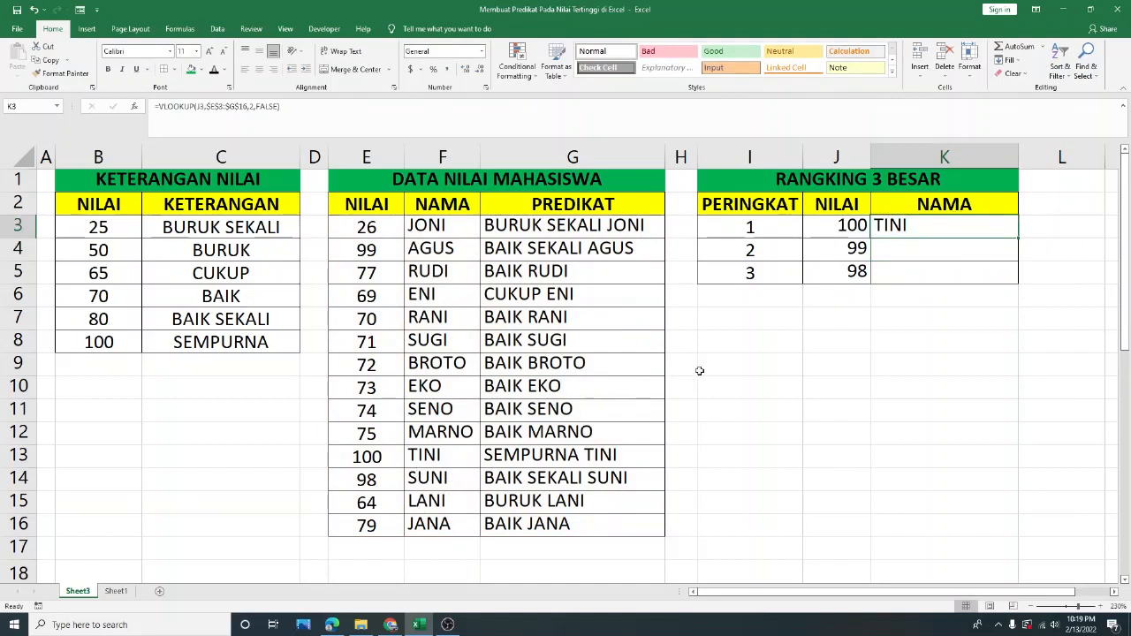
drag(1020, 238, 1021, 284)
Compare the scores and names in RANGKING 3 BESAR with the matching student rows in DATA NILAI MAHASISWA.
click(863, 248)
click(912, 246)
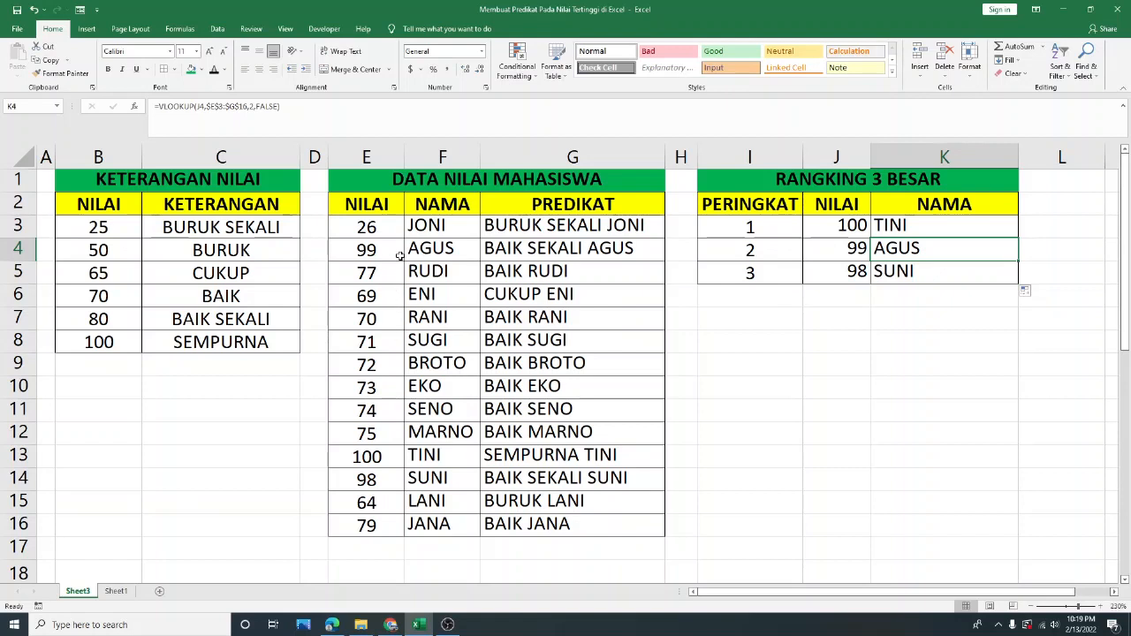
drag(399, 254, 653, 251)
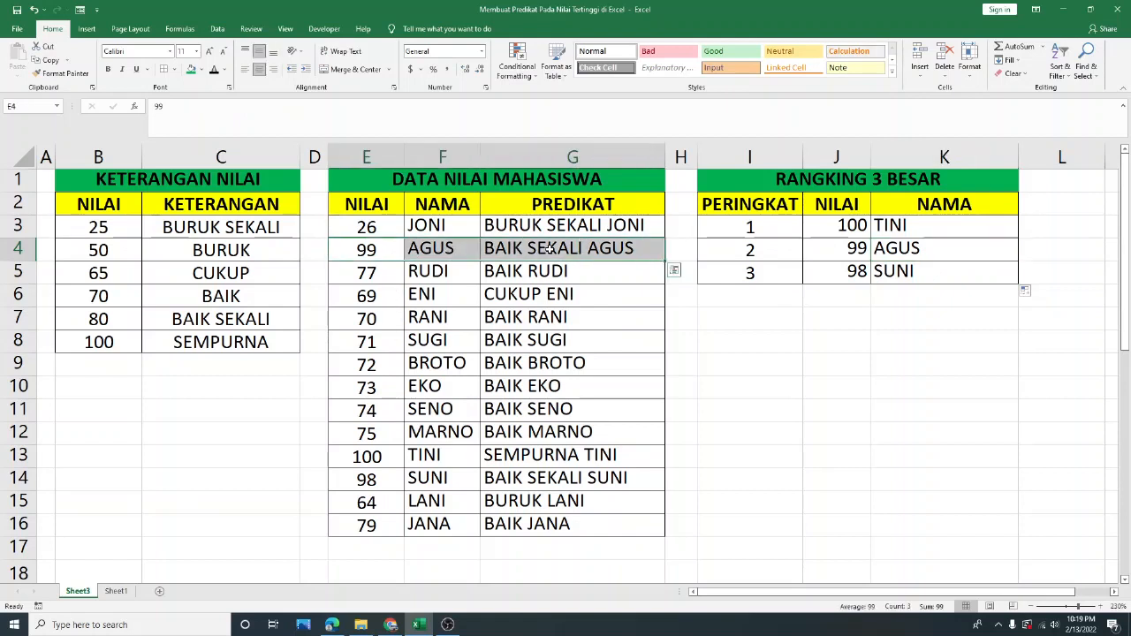
click(866, 225)
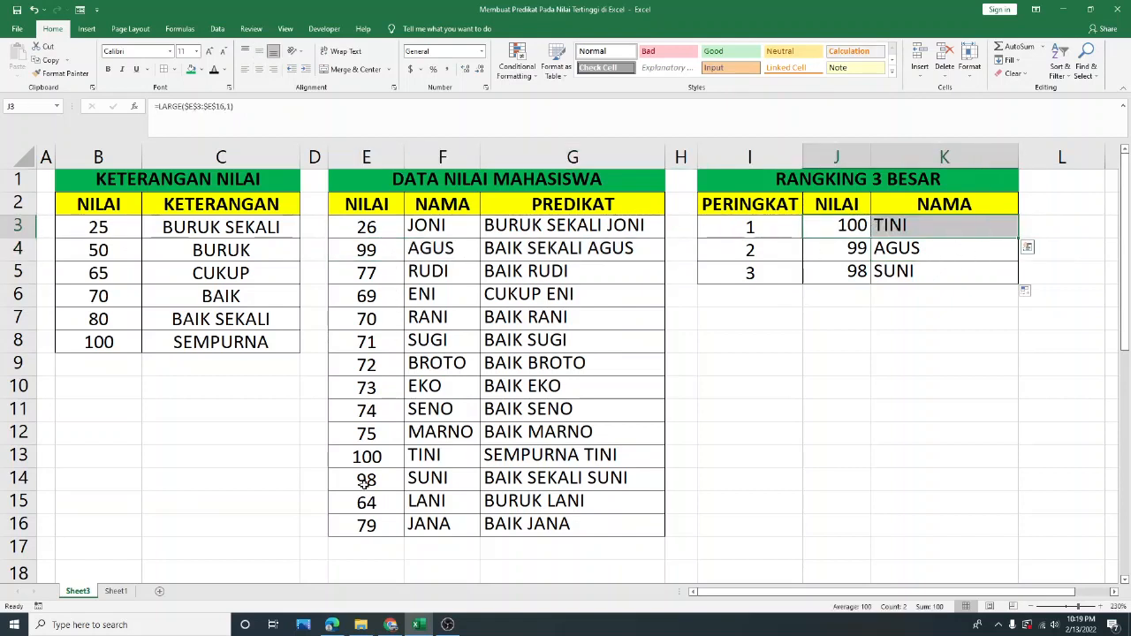
click(399, 457)
drag(399, 457, 417, 456)
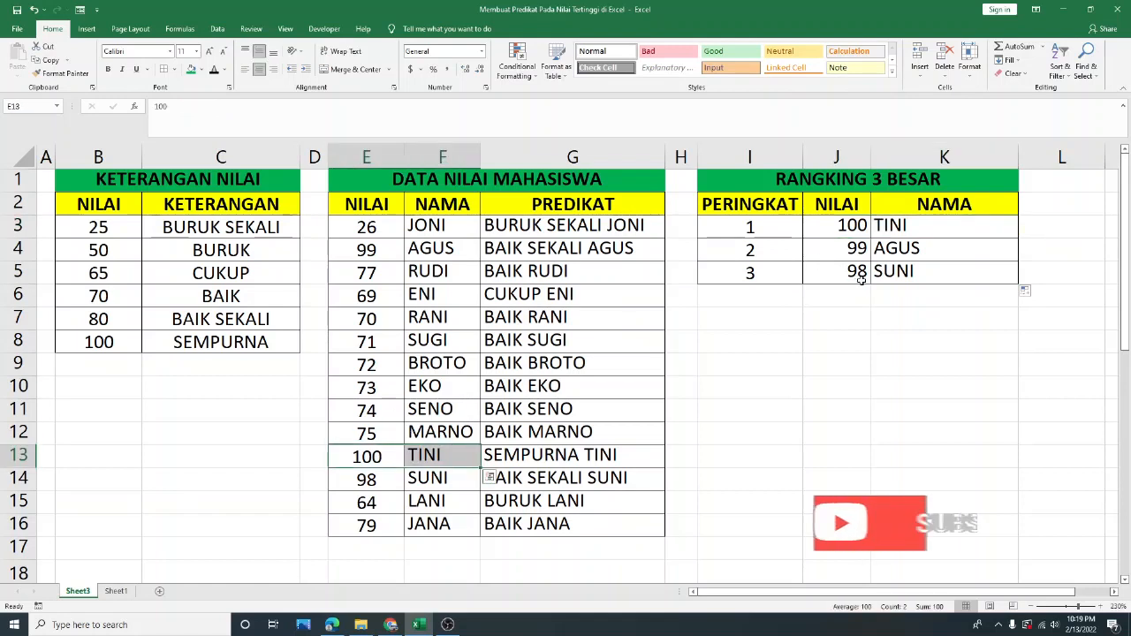
drag(860, 276, 912, 273)
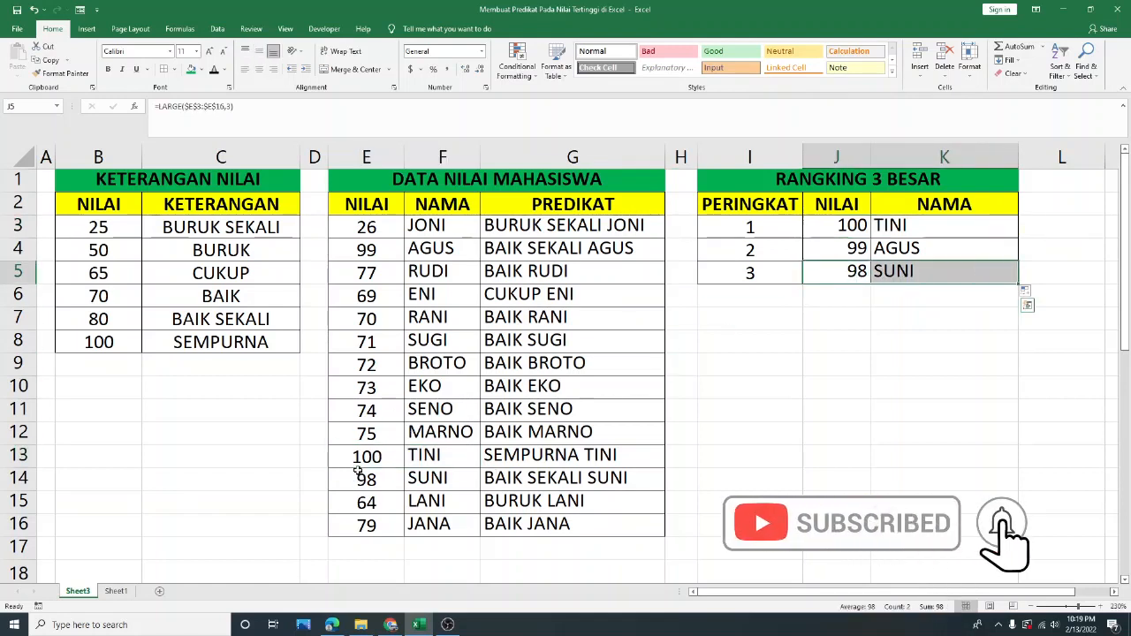
drag(367, 478, 428, 478)
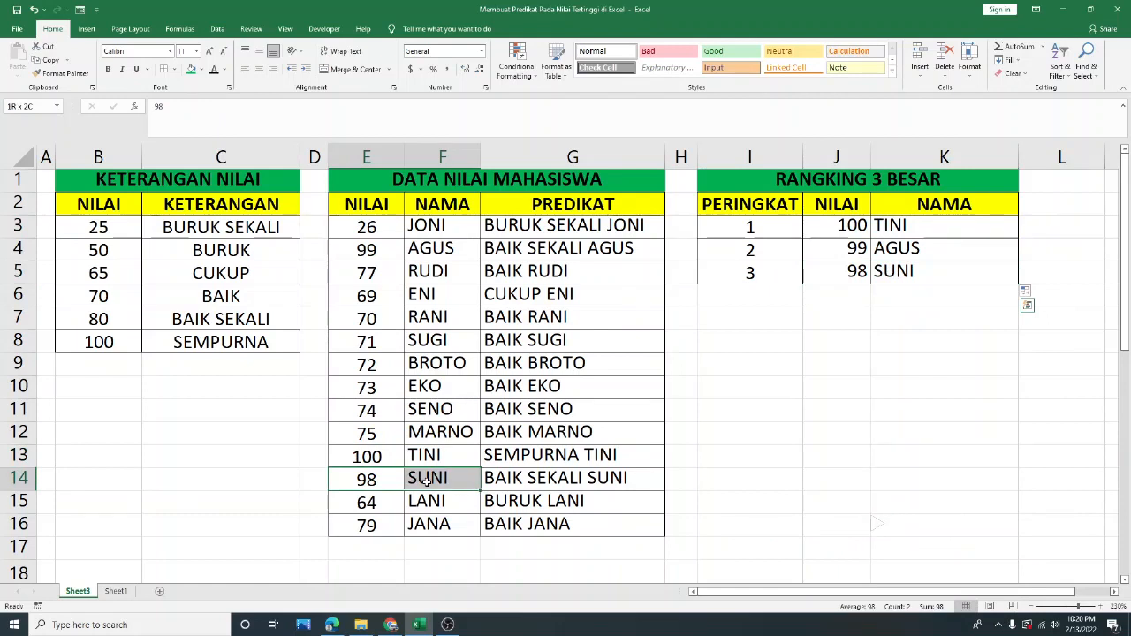
click(885, 318)
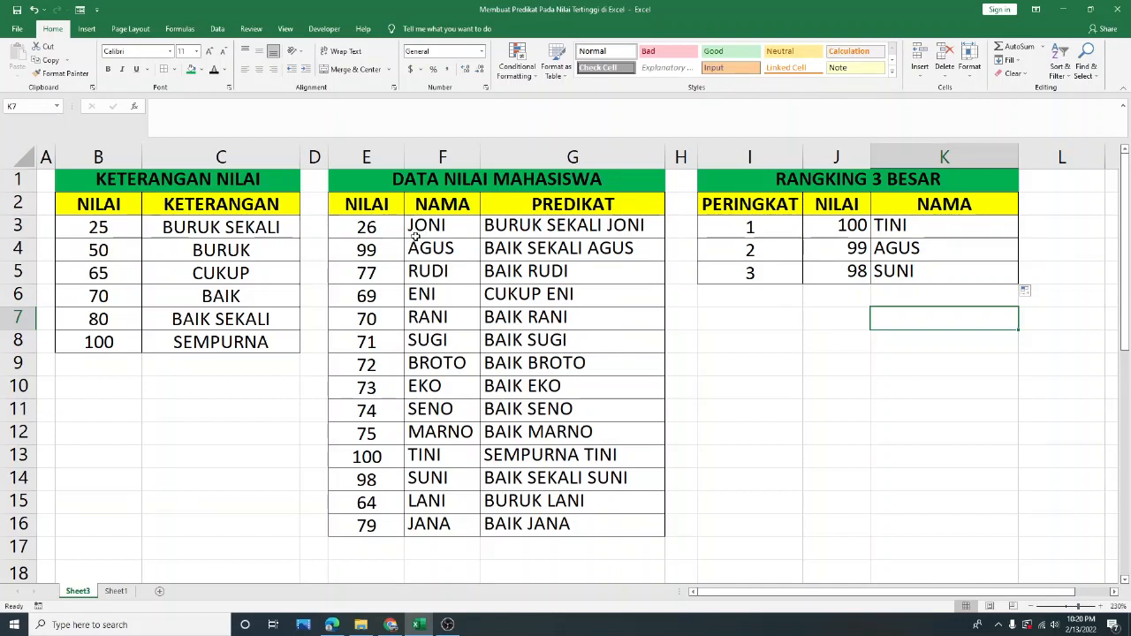
Set the student score in E13 to 97 and check the PREDIKAT formula in G13 on the same row.
drag(859, 226, 908, 274)
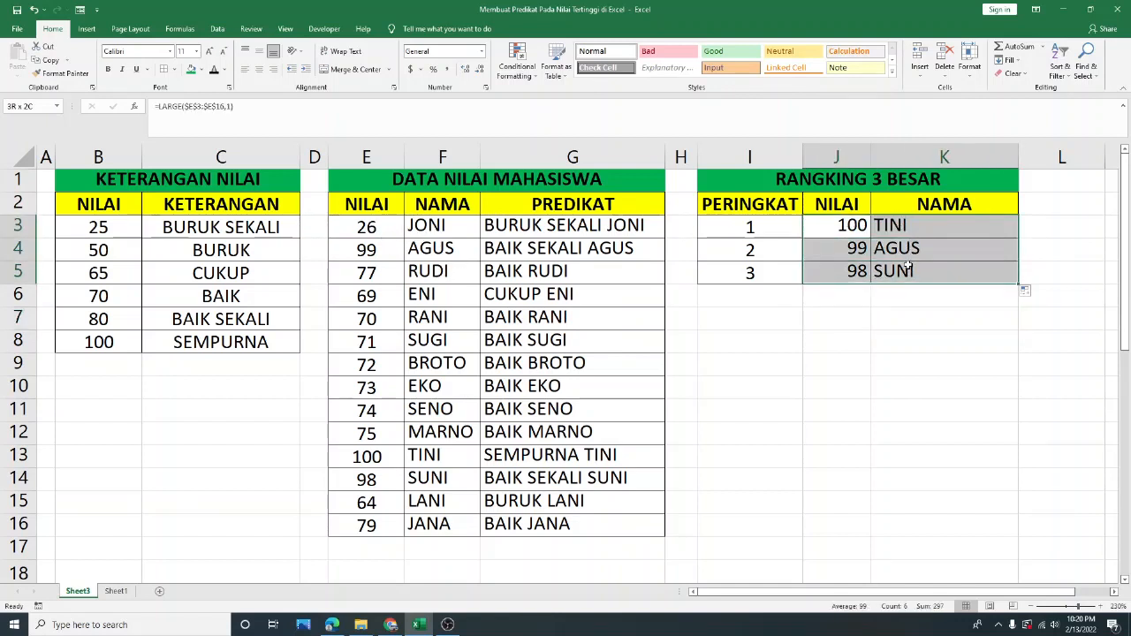
drag(571, 231, 588, 523)
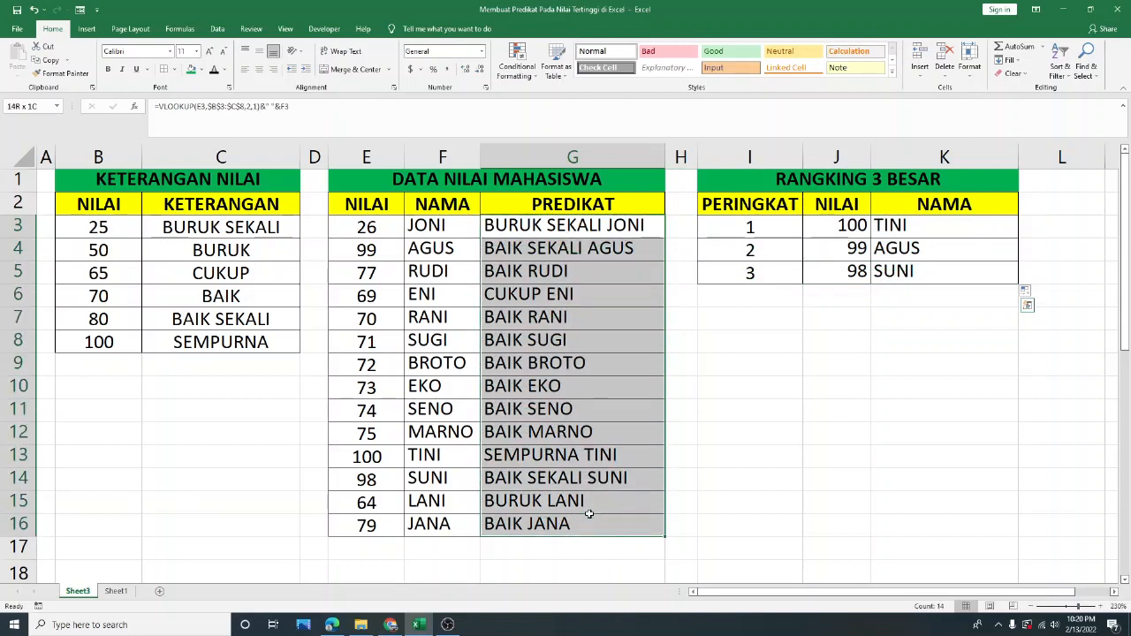
click(446, 277)
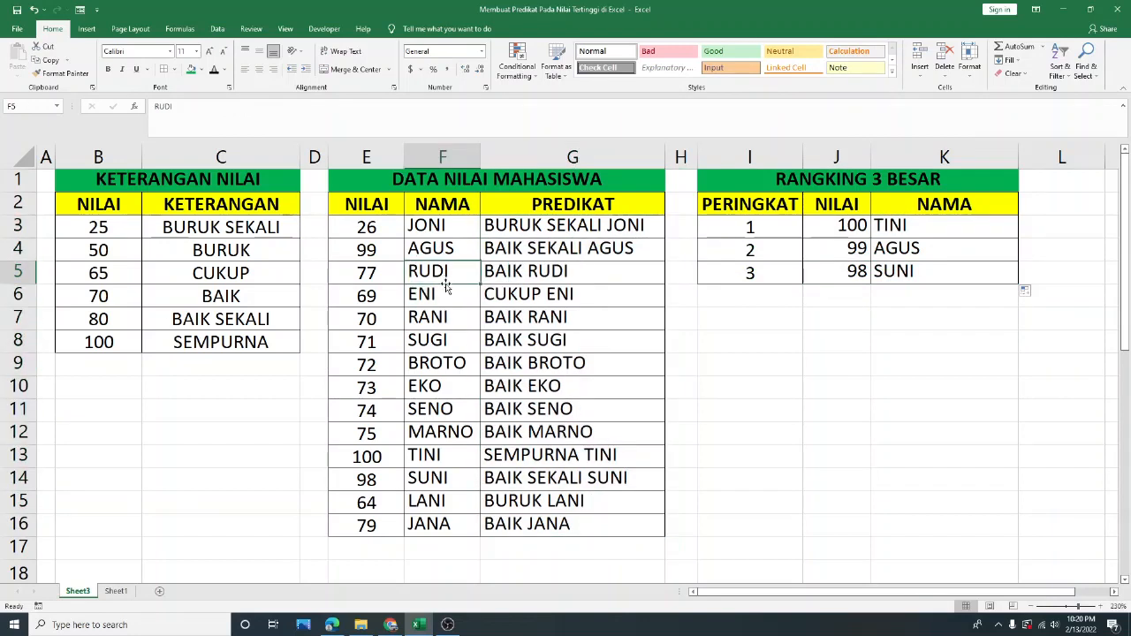
click(381, 457)
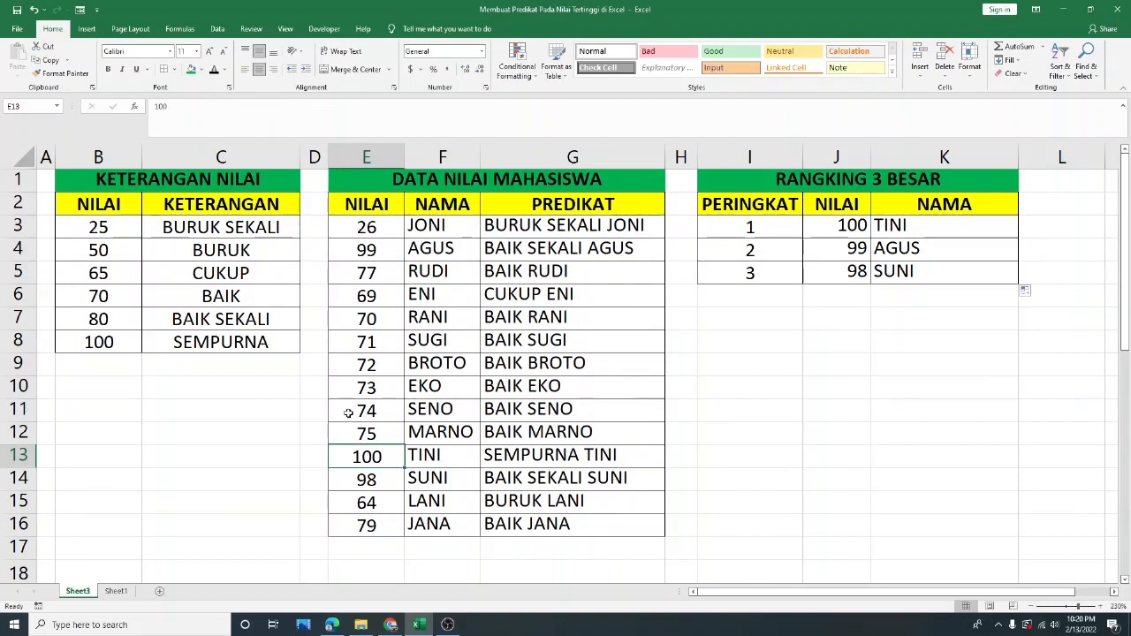
text(97)
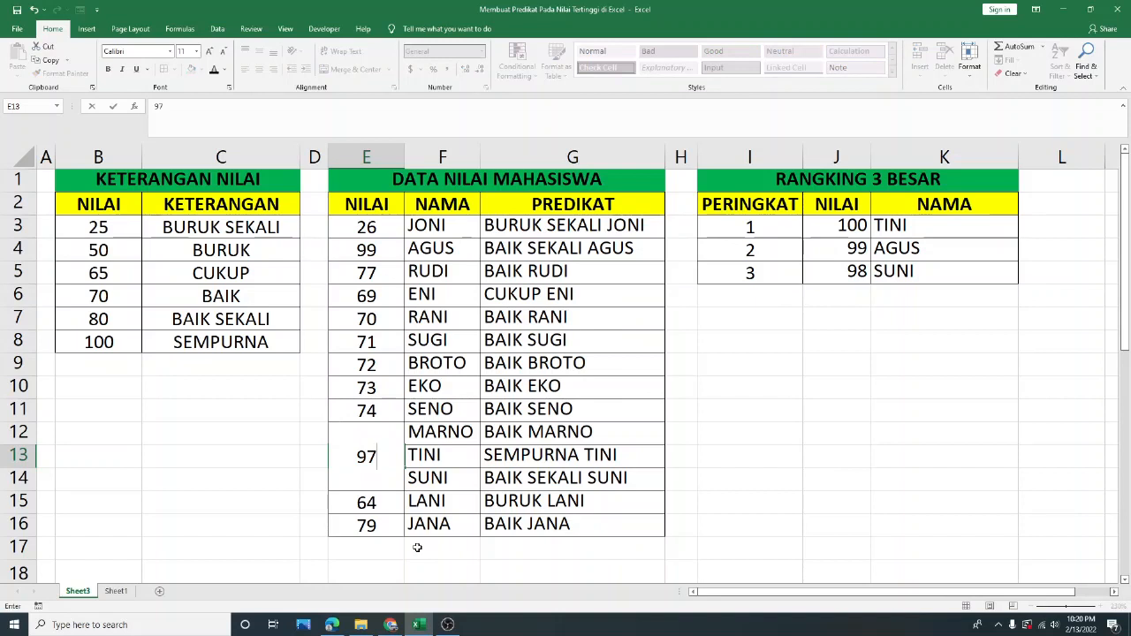
key(Return)
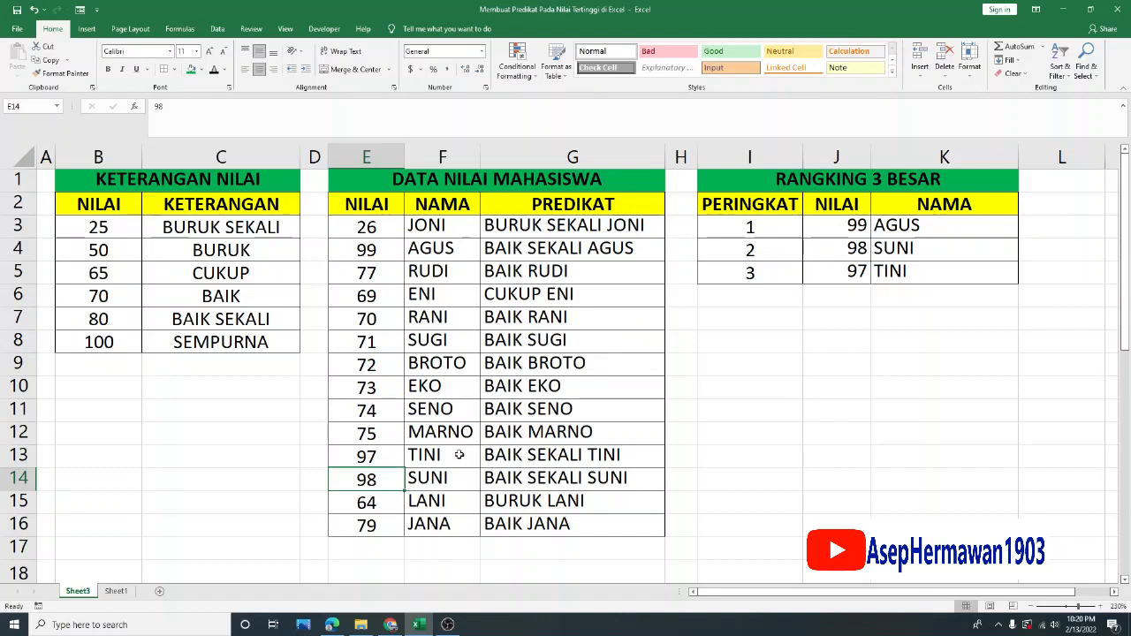
drag(448, 454, 517, 457)
click(522, 460)
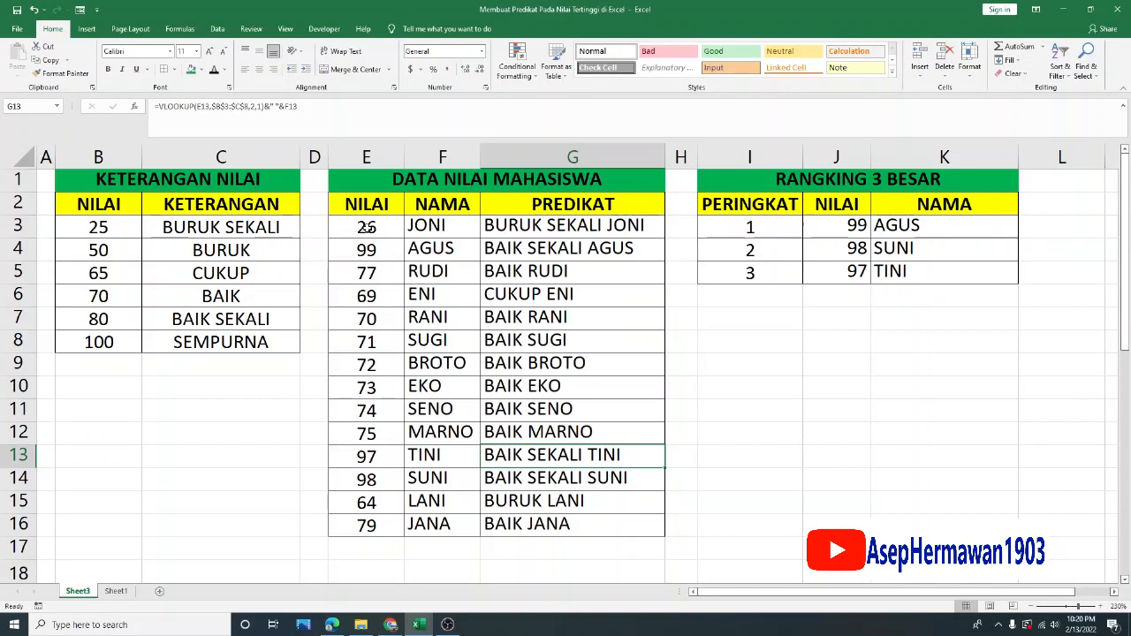
Set the first student's score in E3 to 100 to test the ranking and predicate formulas.
click(366, 227)
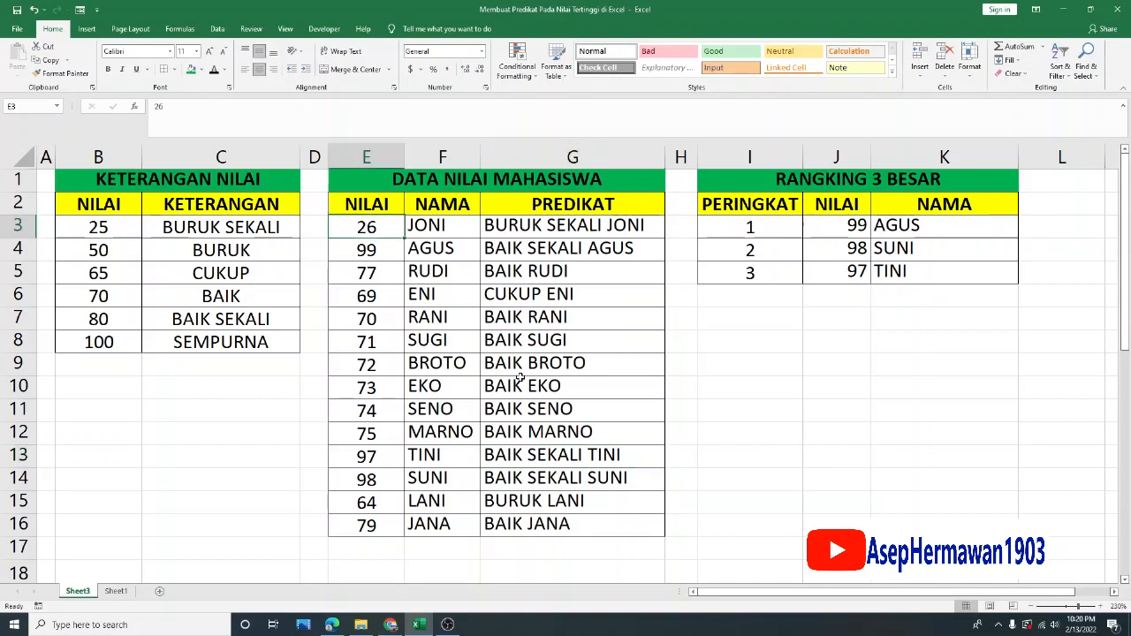
text(100)
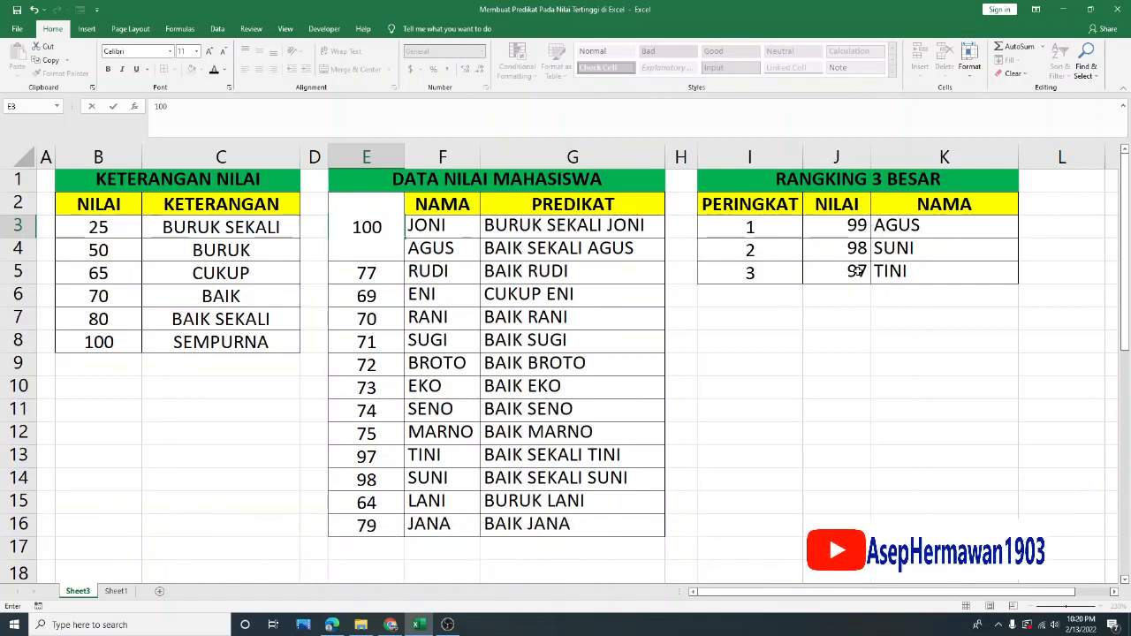
key(Return)
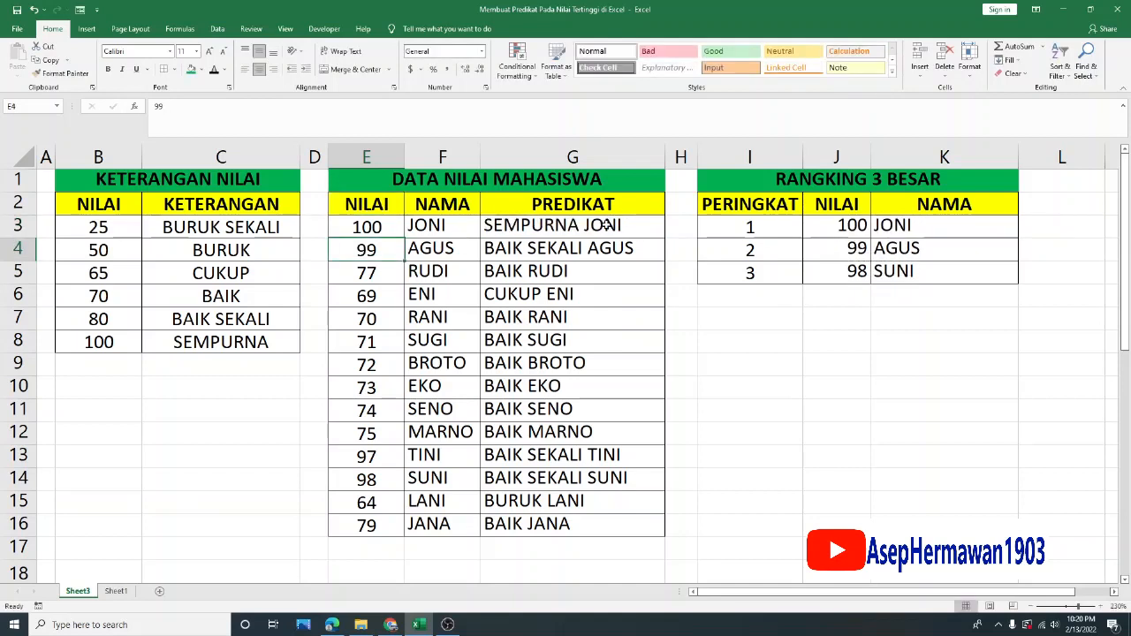
Review the scores and names in RANGKING 3 BESAR against the NAMA and PREDIKAT columns of DATA NILAI MAHASISWA.
click(866, 225)
drag(863, 228, 879, 276)
click(811, 361)
click(732, 384)
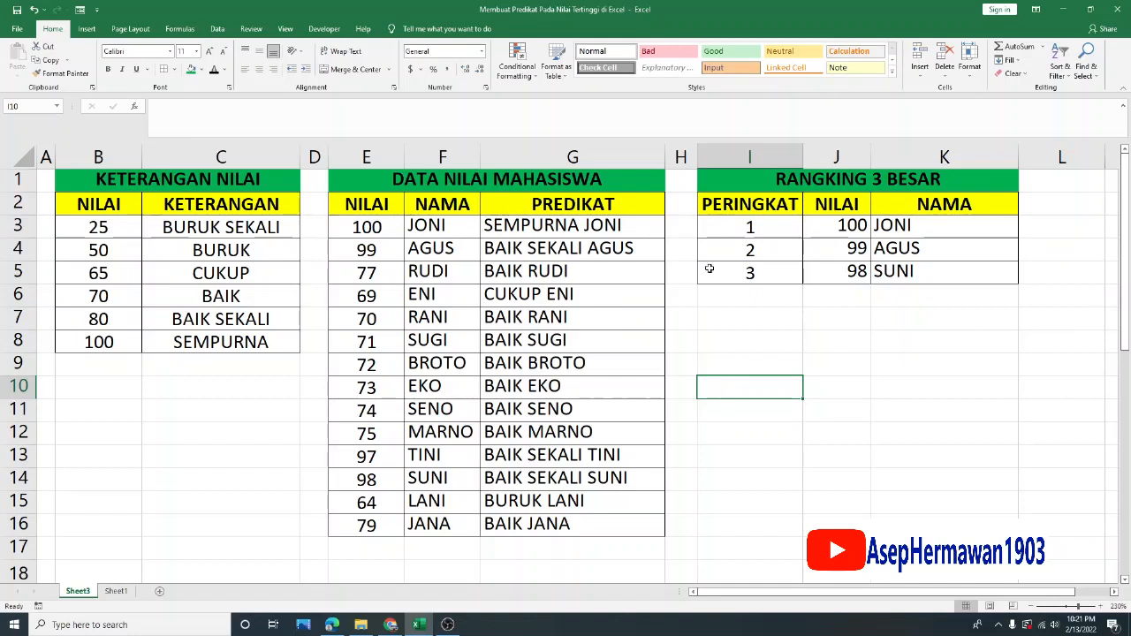
click(578, 244)
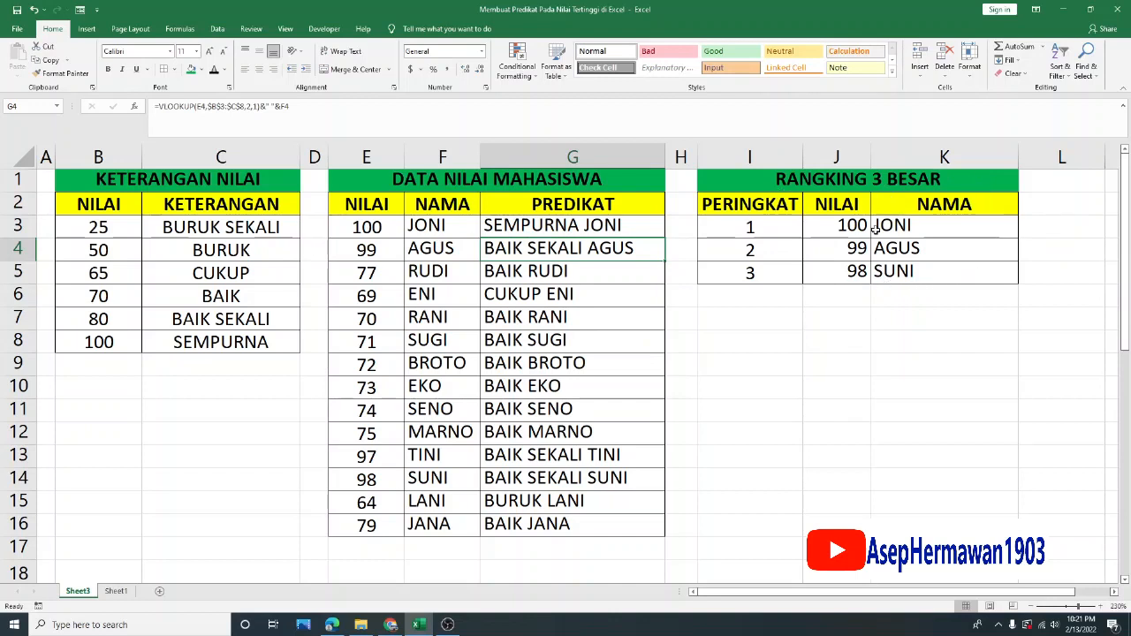
drag(424, 227, 469, 496)
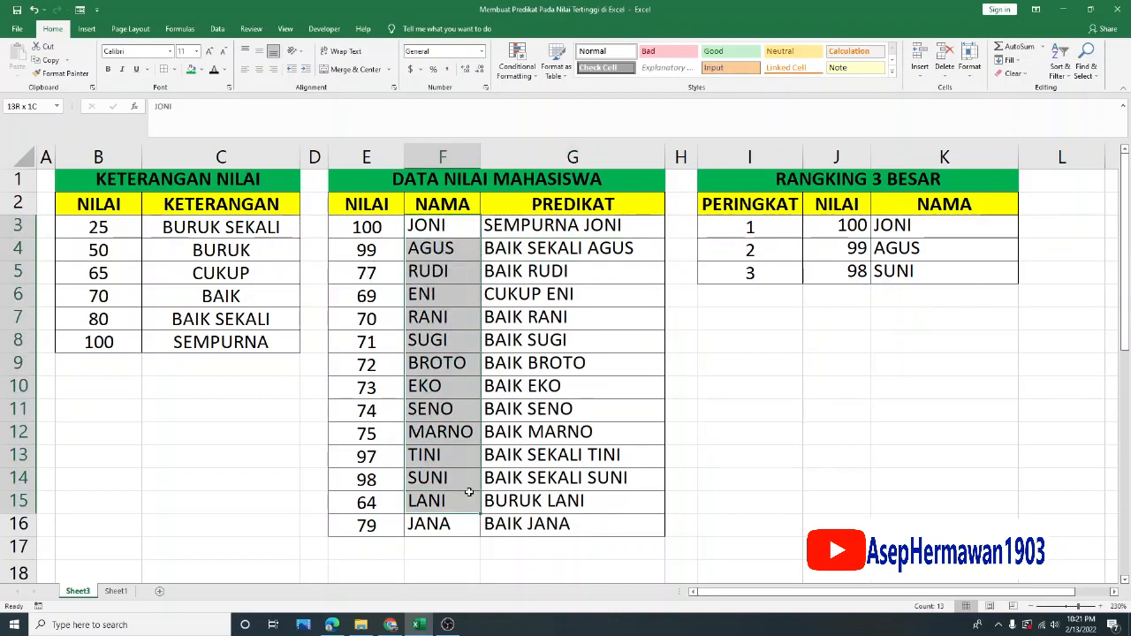
click(567, 324)
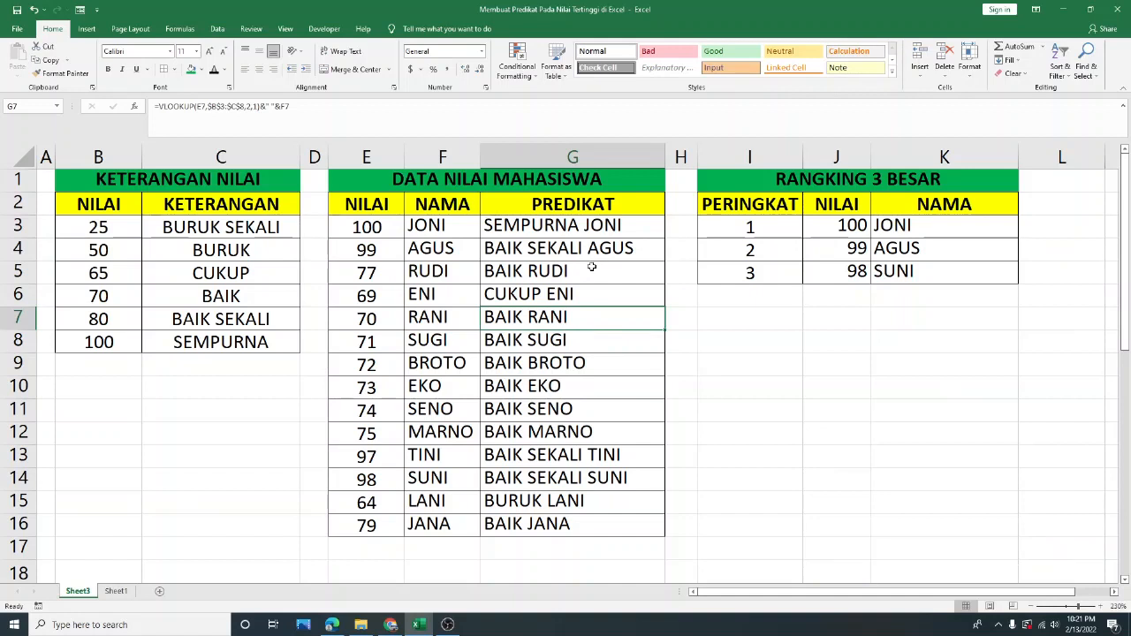
click(722, 293)
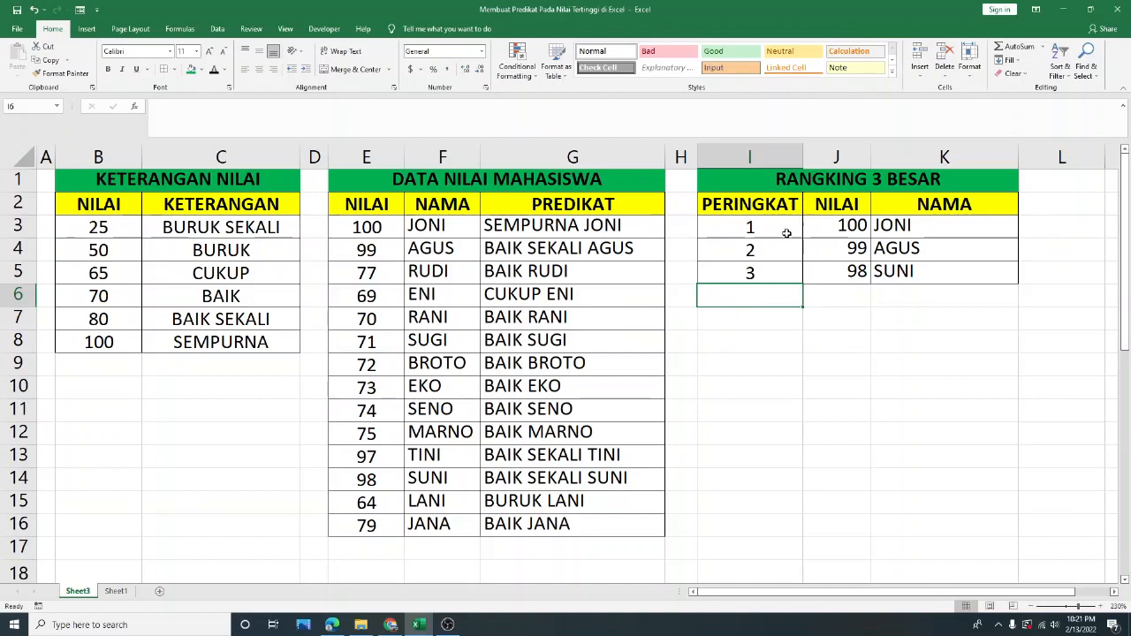
click(829, 441)
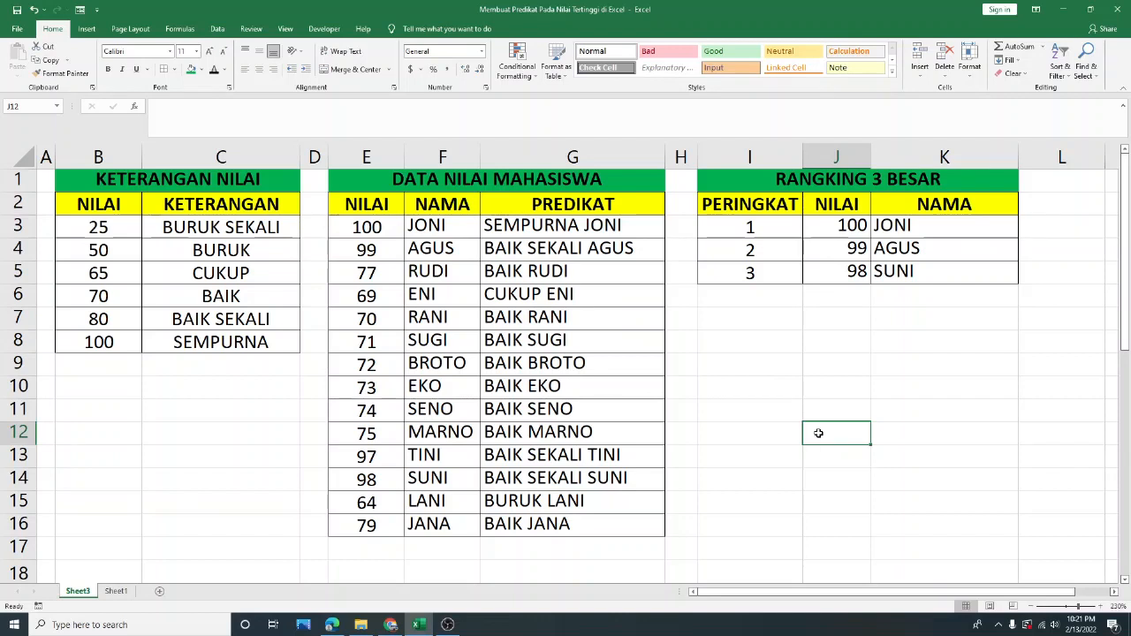
click(727, 314)
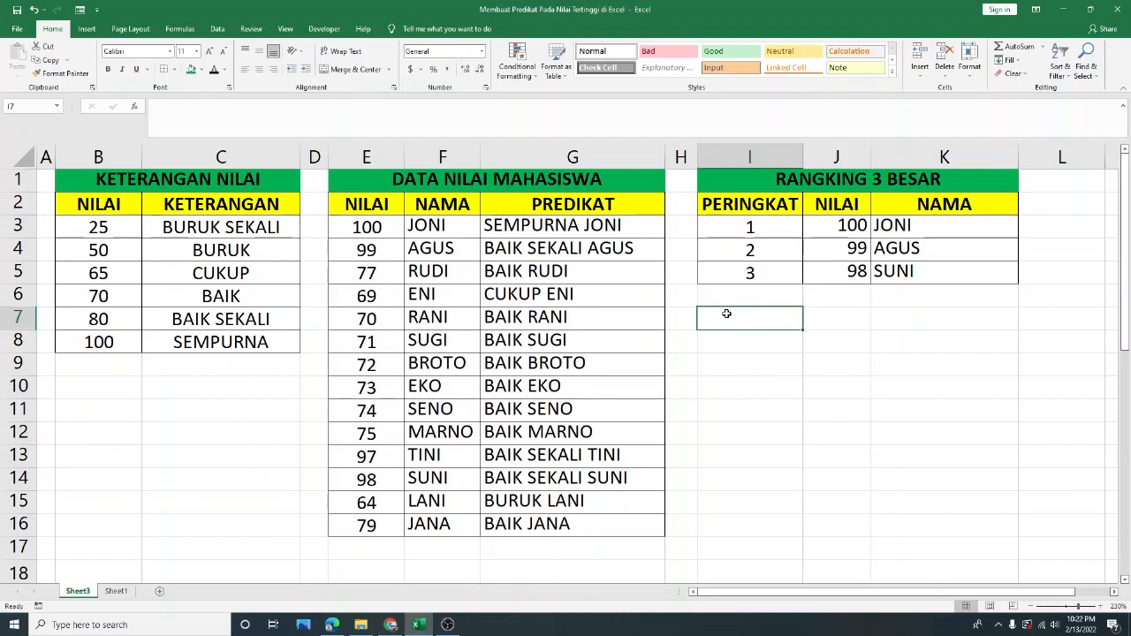